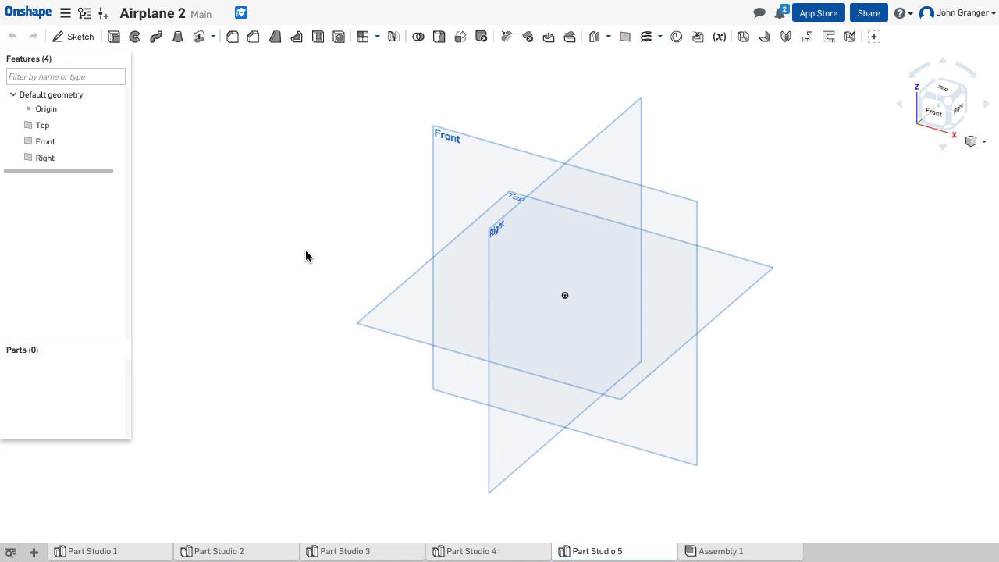
Step: Start a new sketch on the Top plane, viewed normal to the sketch plane
left_click(83, 39)
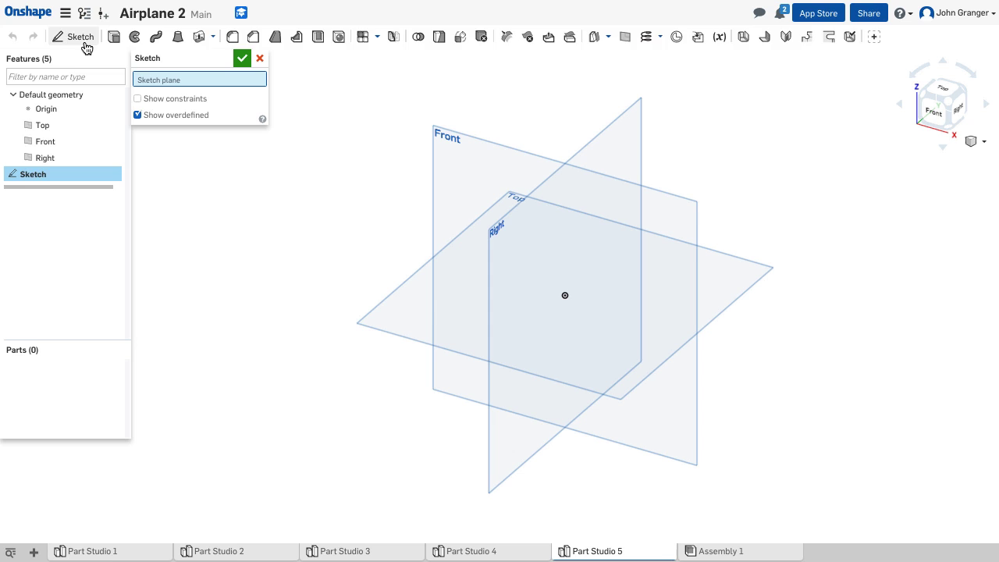
left_click(388, 307)
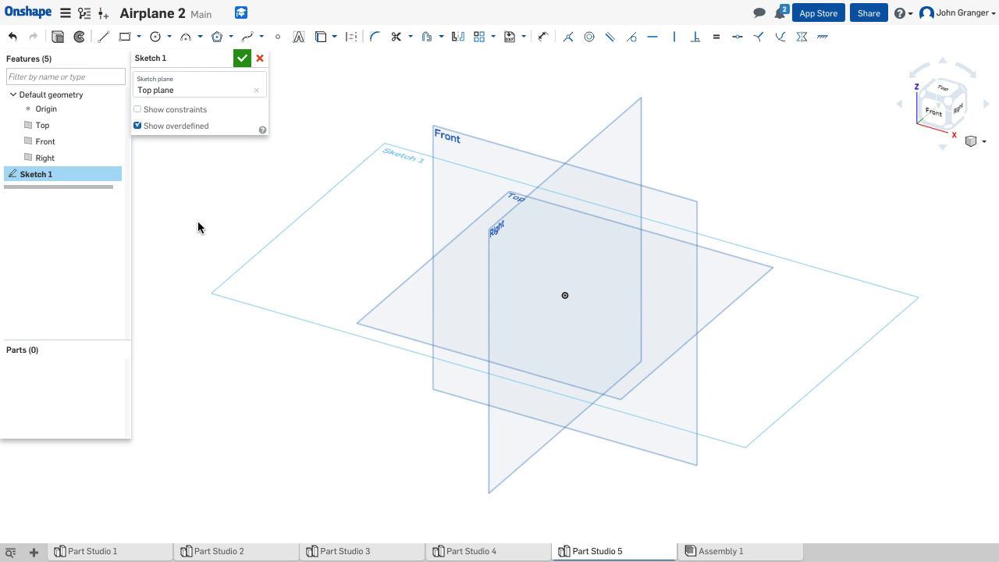
right_click(192, 213)
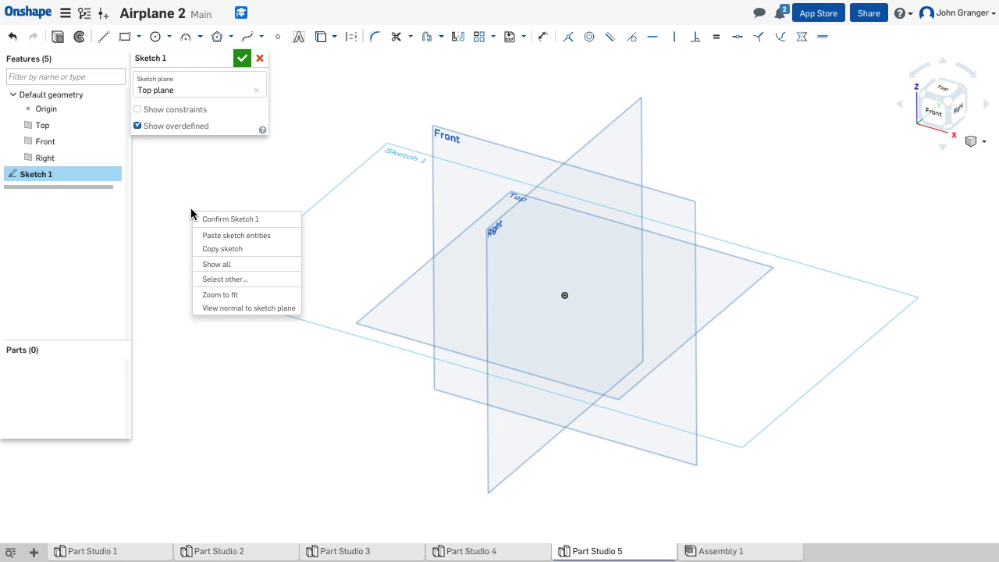
left_click(226, 308)
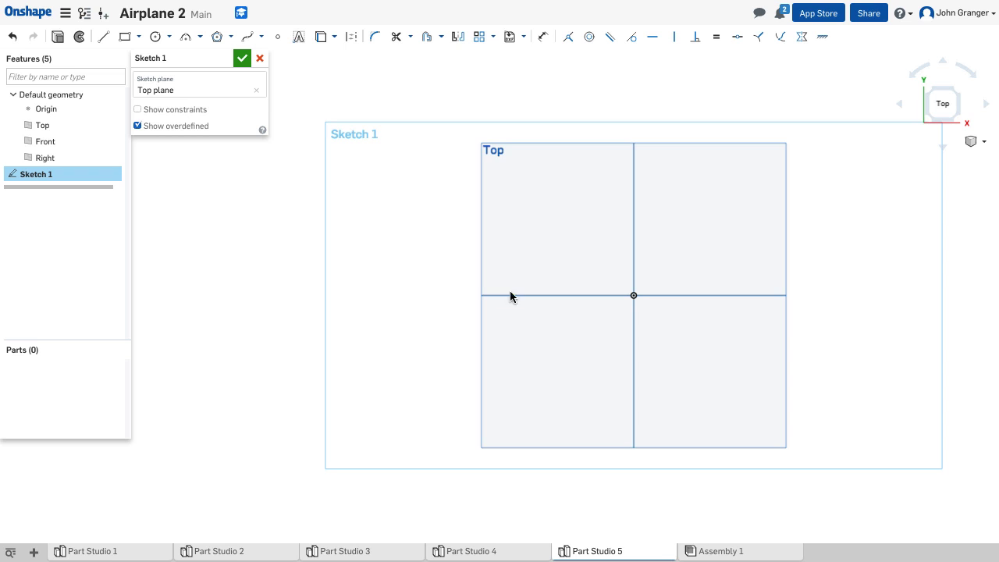
scroll(702, 327, "up", 3)
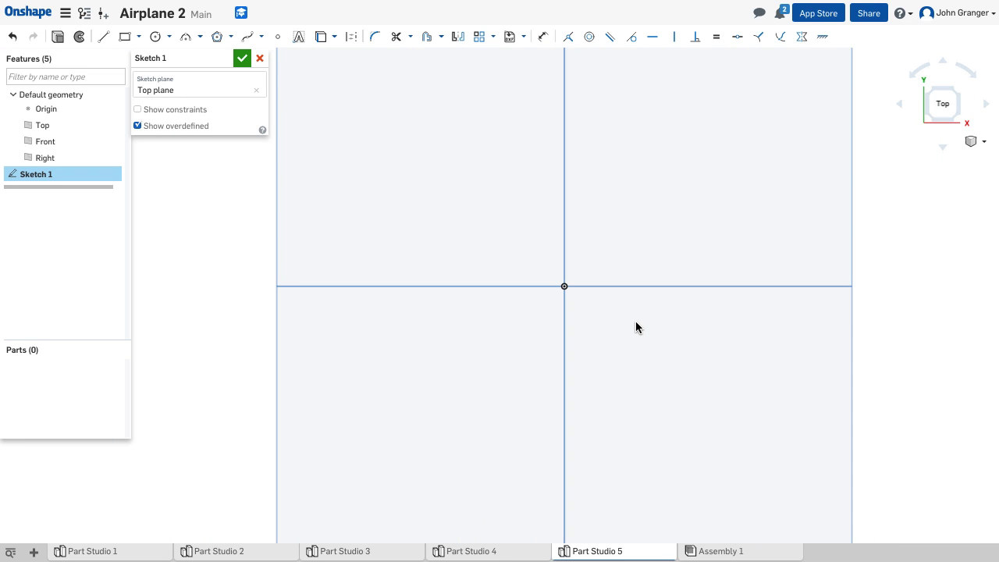
Step: Draw a center-point rectangle at the origin, dimensioned 8 wide and 2 tall
left_click(137, 42)
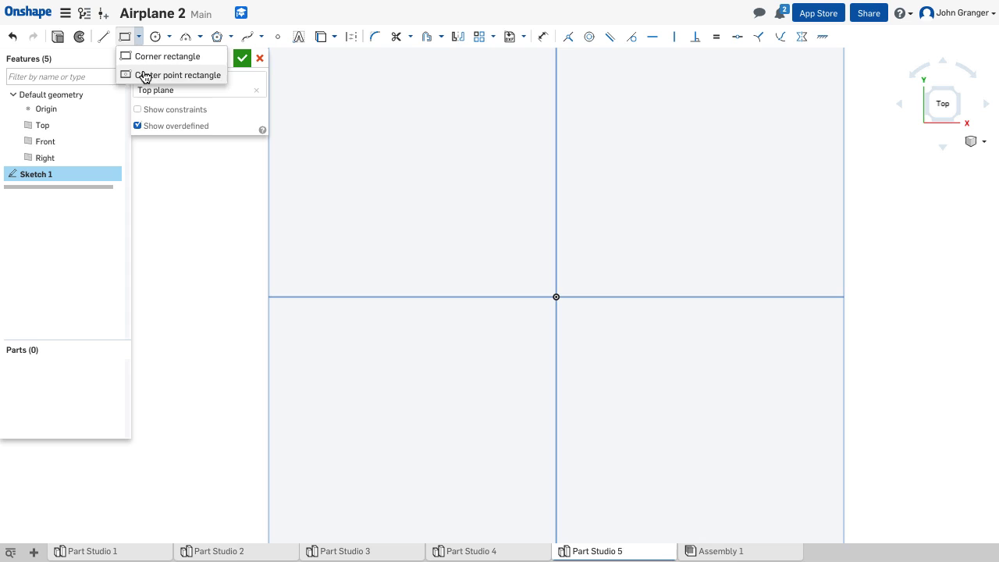
left_click(145, 74)
left_click(556, 296)
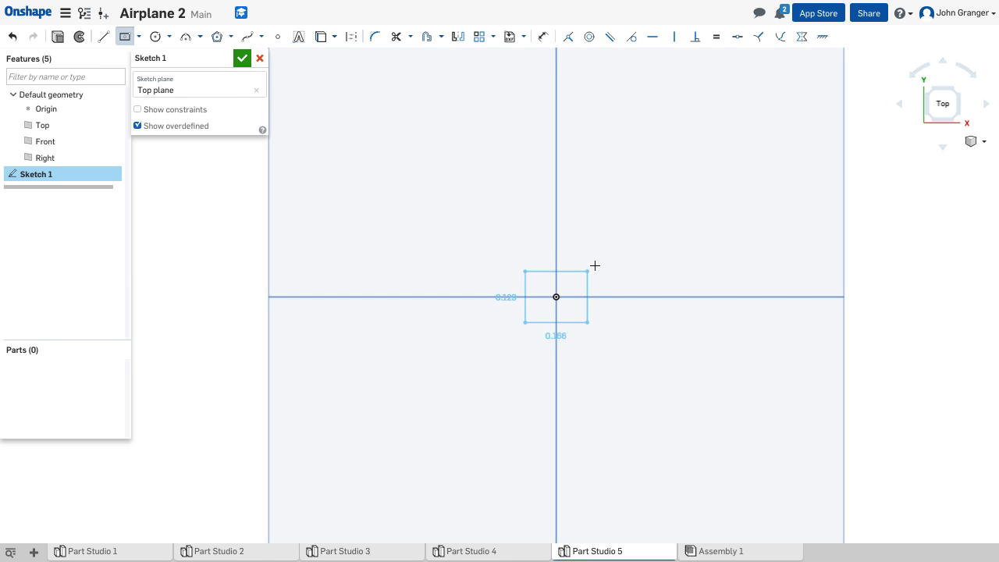
left_click(758, 259)
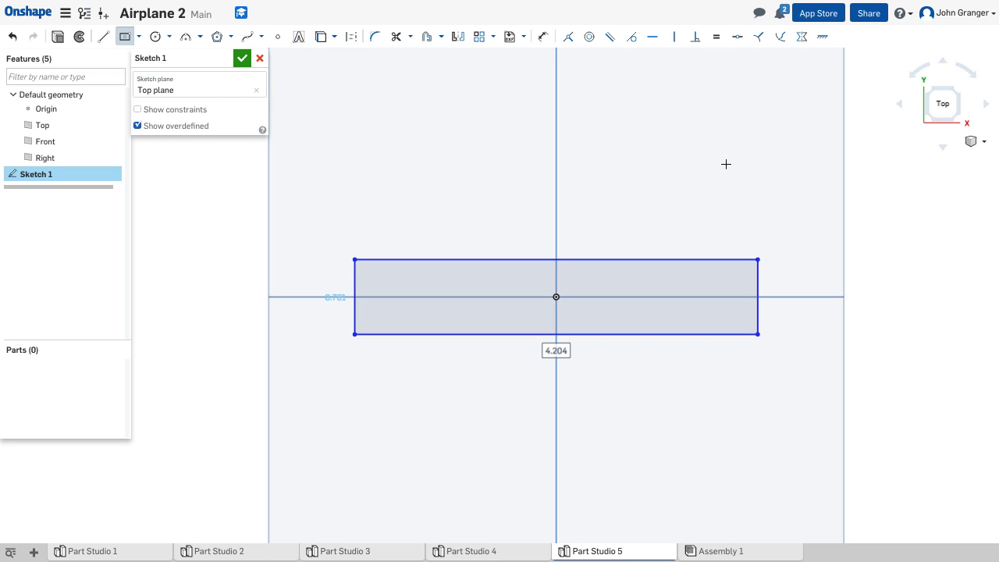
type("8")
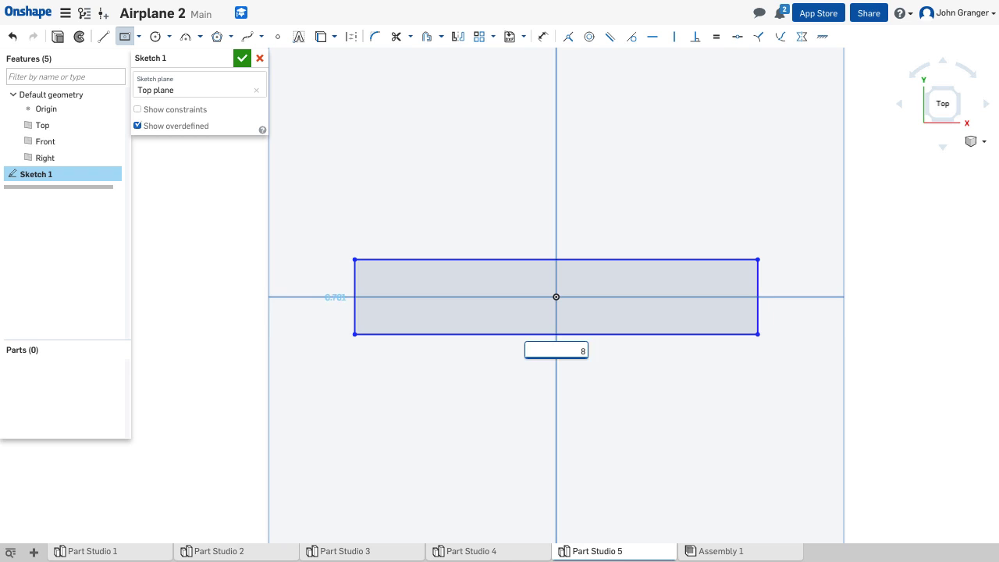
key("Return")
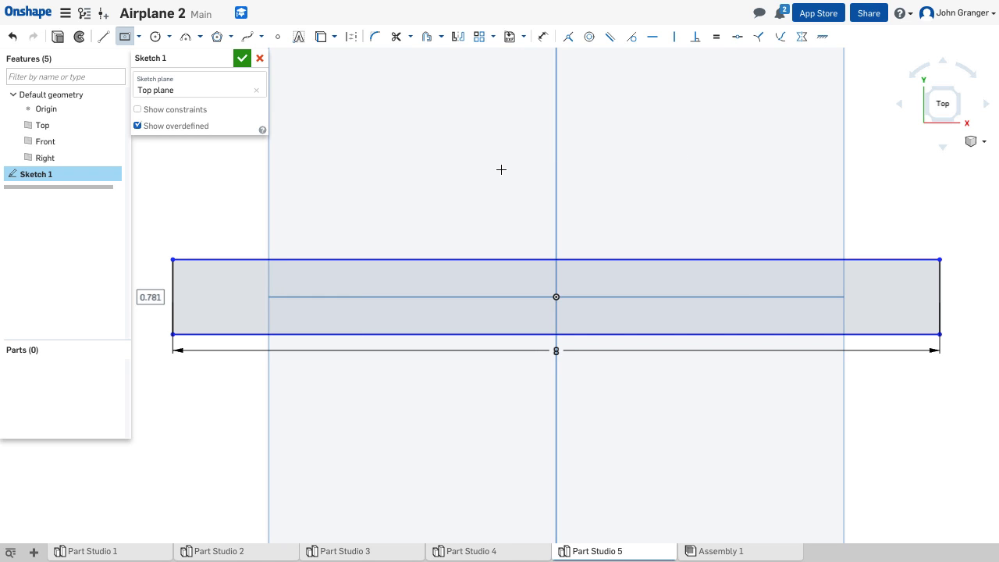
type("2")
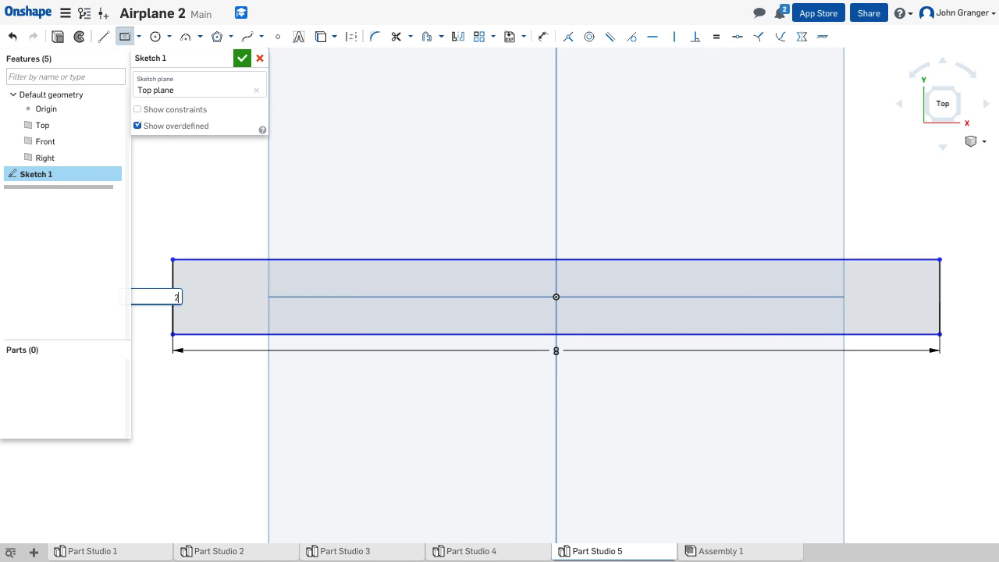
key("Return")
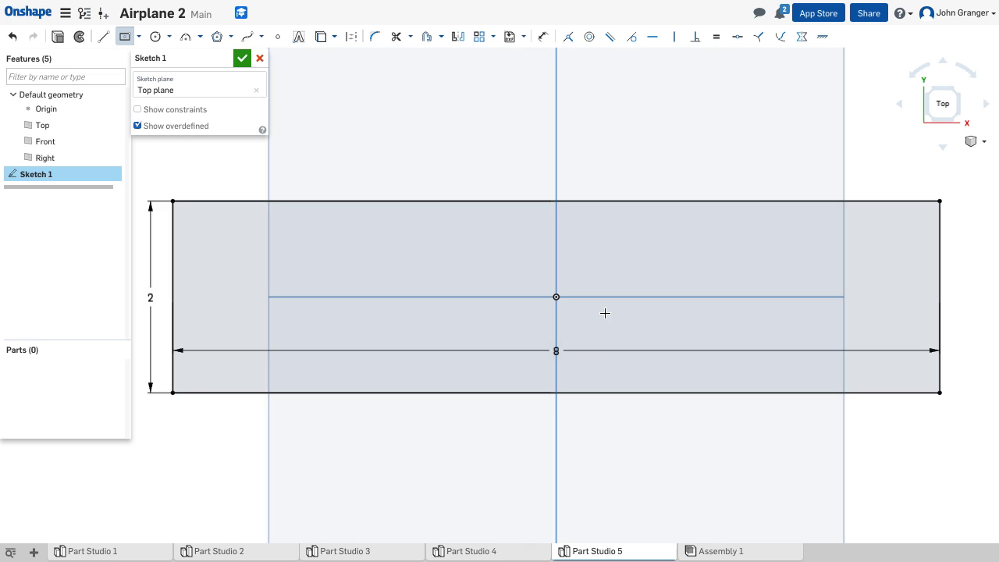
scroll(608, 306, "down", 2)
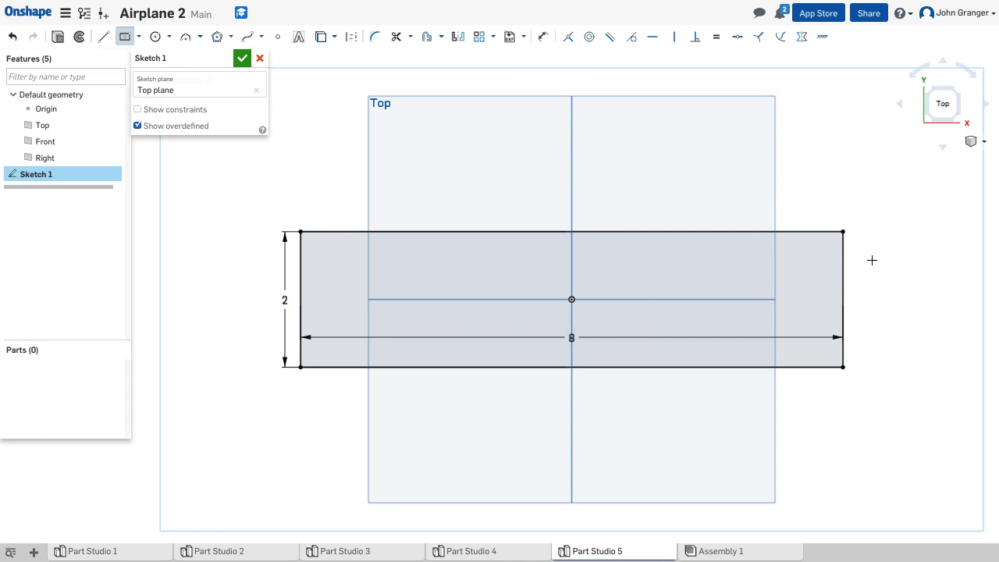
Step: Add a center-point arc on the right edge's midpoint, from top-right to bottom-right corner
mouse_move(877, 262)
middle_mouse_down()
mouse_move(813, 298)
mouse_move(850, 315)
mouse_move(834, 224)
middle_mouse_up()
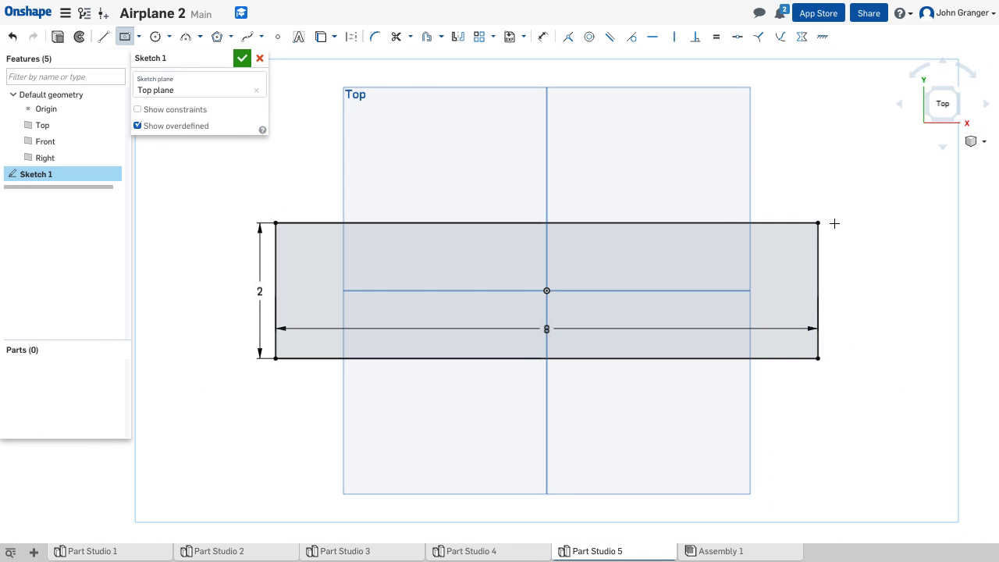
left_click(200, 37)
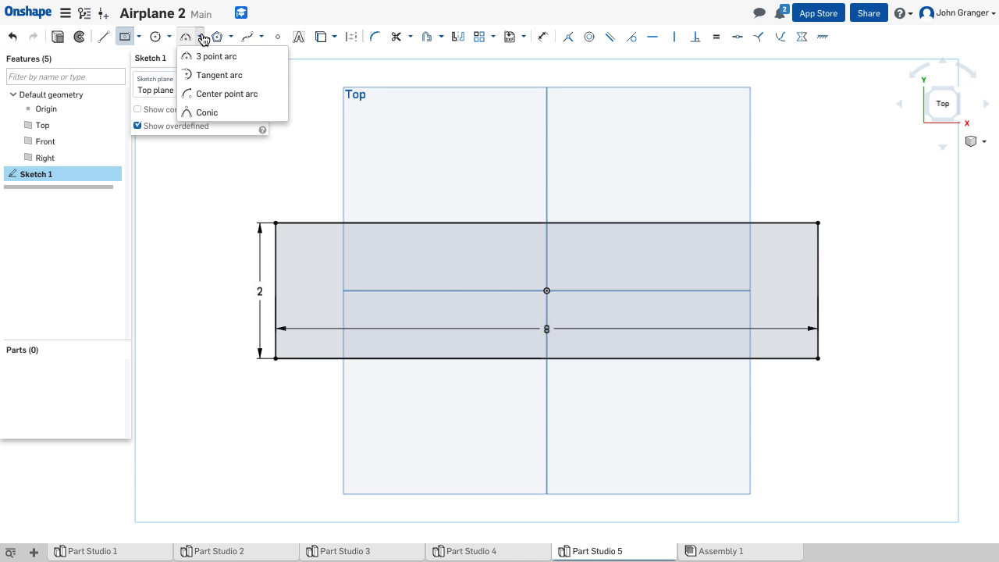
left_click(201, 94)
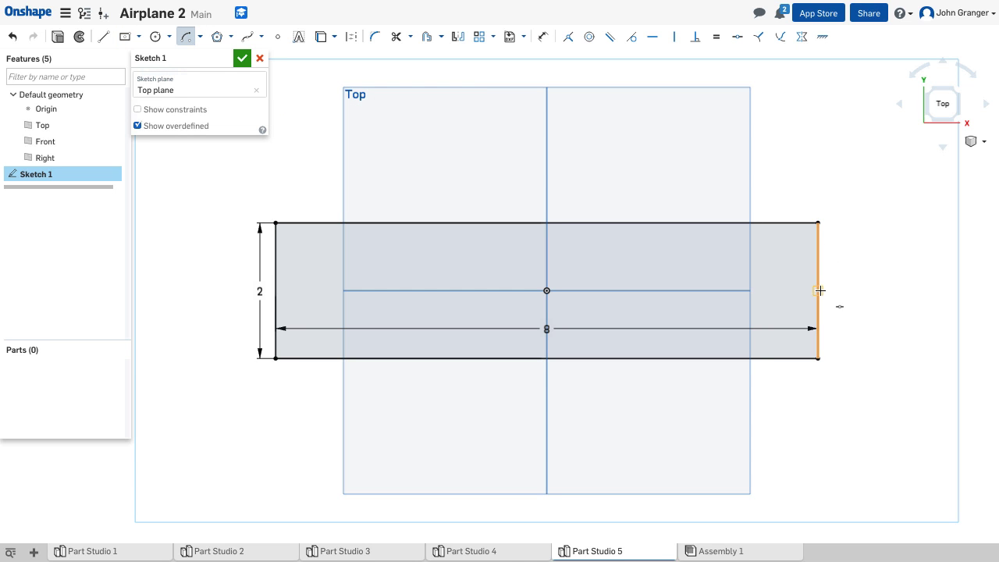
scroll(817, 292, "down", 2)
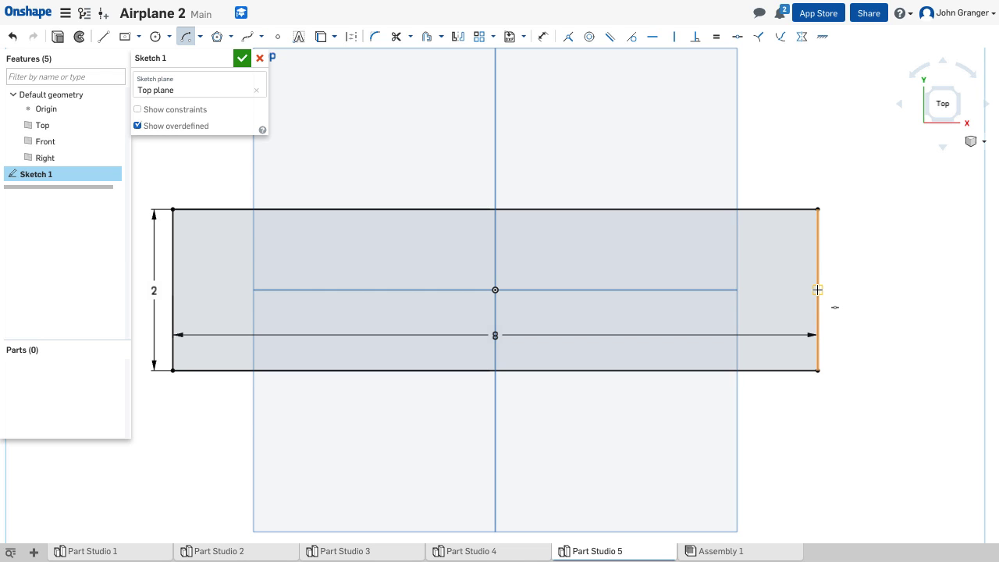
left_click(817, 289)
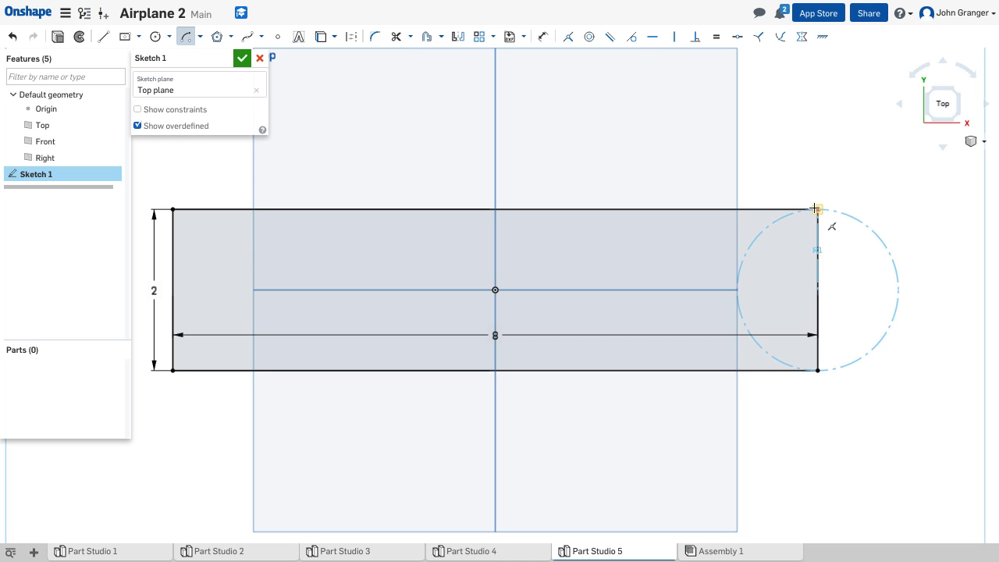
left_click(818, 209)
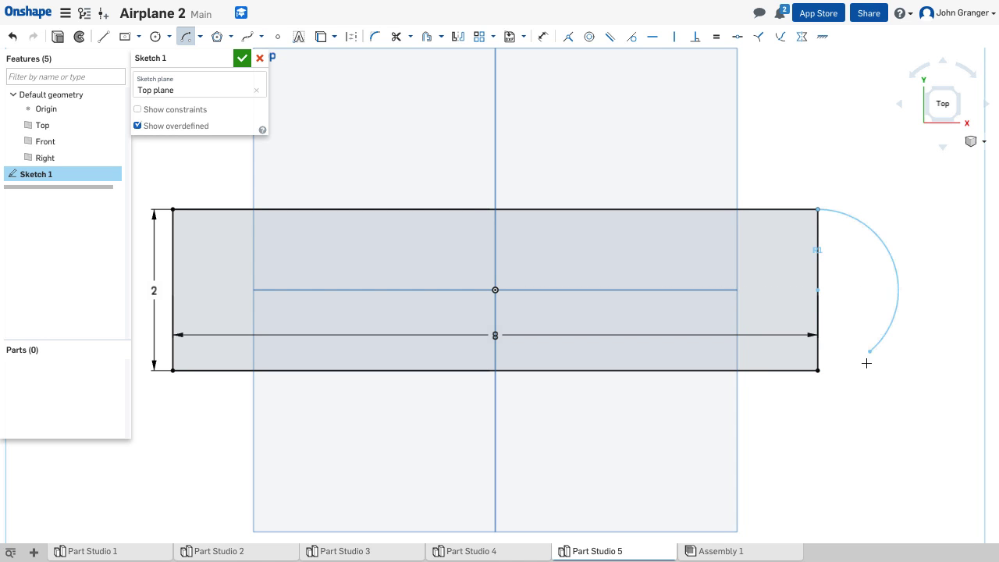
left_click(817, 369)
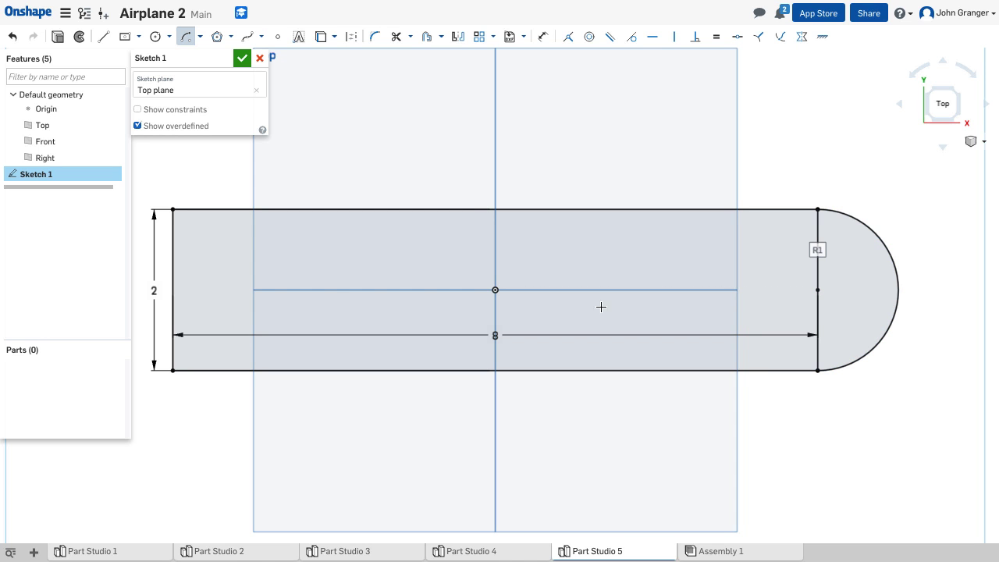
Step: Add the matching radius-1 arc across the left end, top-left to bottom-left corner
mouse_move(337, 299)
middle_mouse_down()
mouse_move(535, 274)
mouse_move(392, 254)
middle_mouse_up()
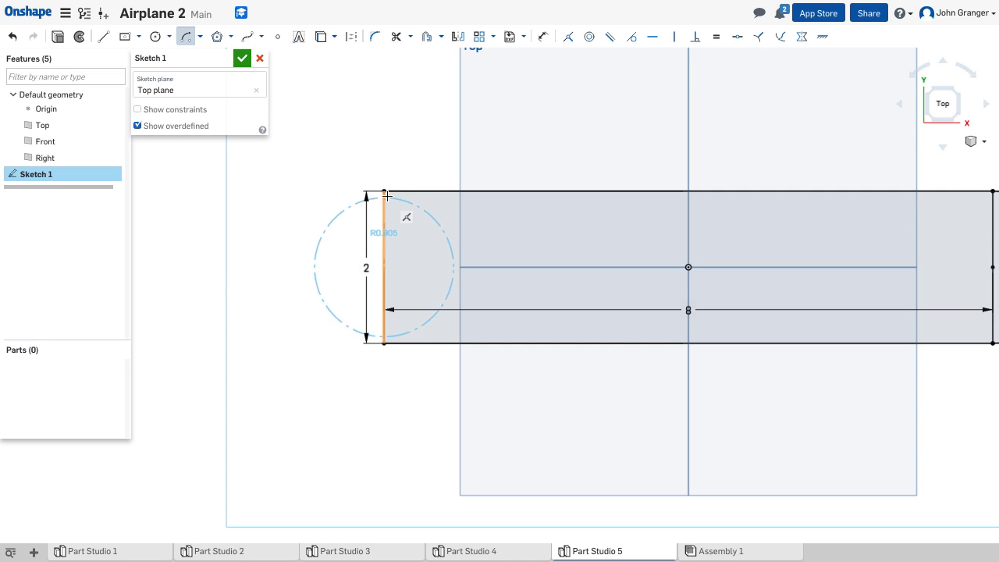
left_click(385, 190)
left_click(383, 342)
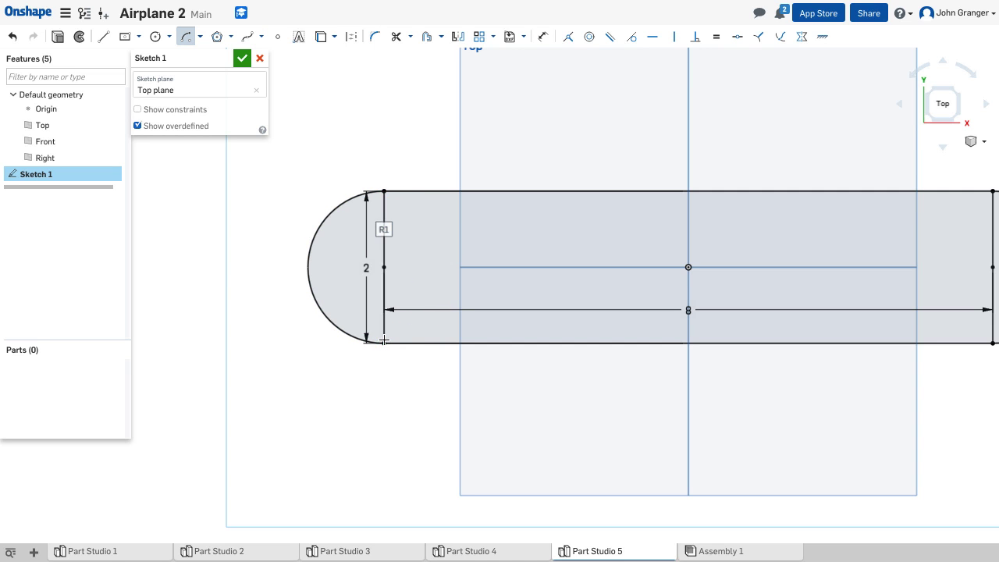
scroll(621, 380, "down", 1)
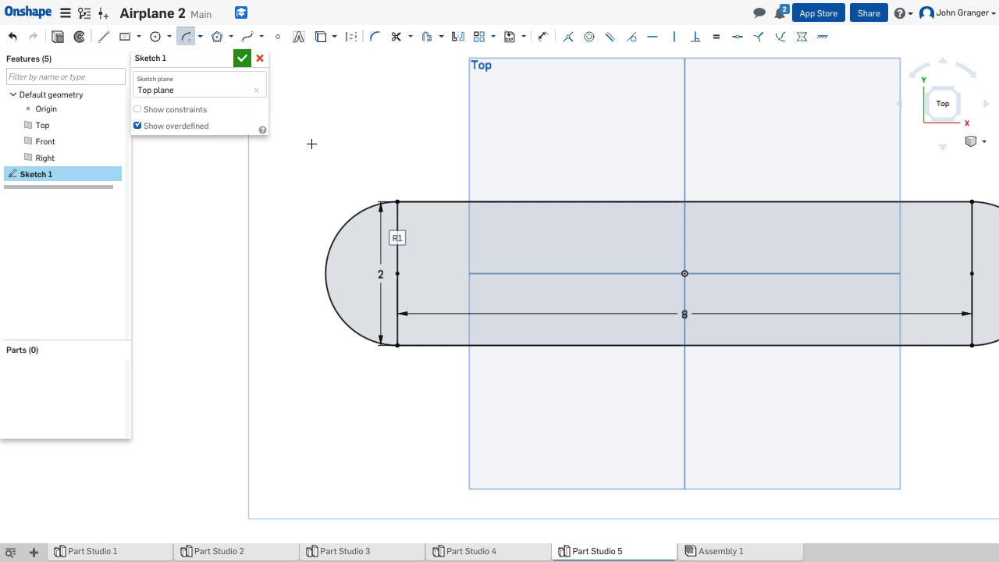
Step: Draw a 0.25-diameter circle centred on the slot's right end line
middle_click_drag(350, 112, 245, 102)
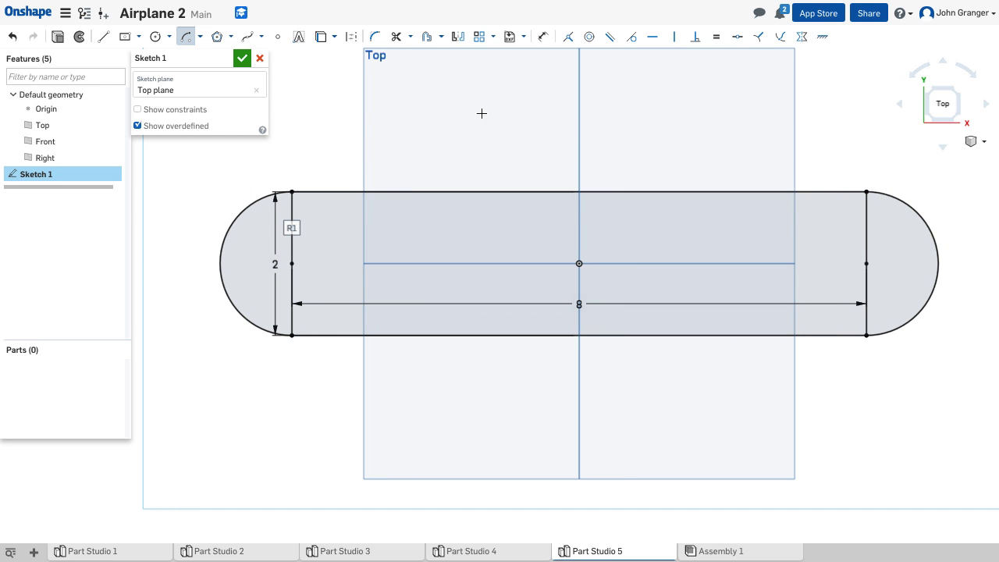
left_click(156, 39)
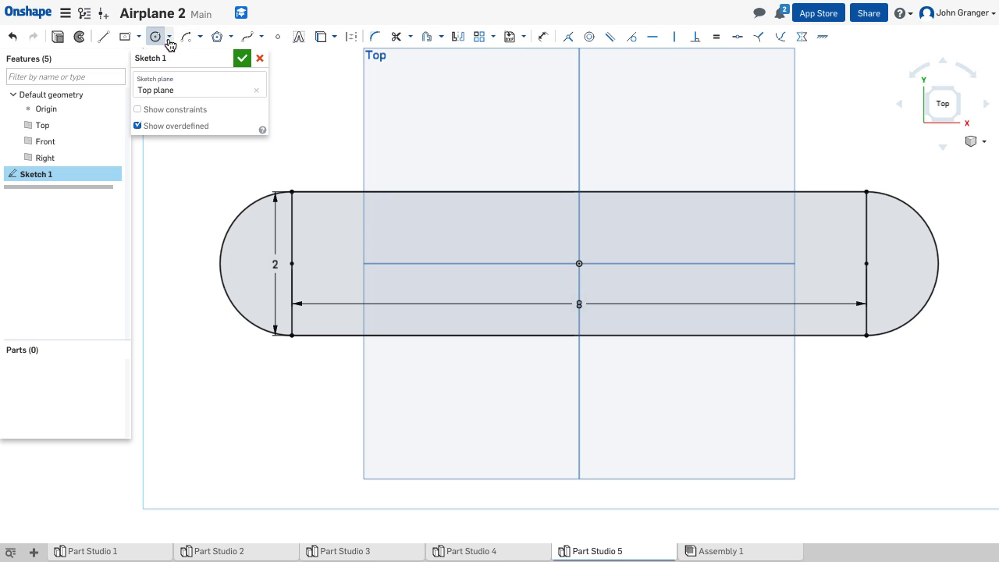
left_click(866, 220)
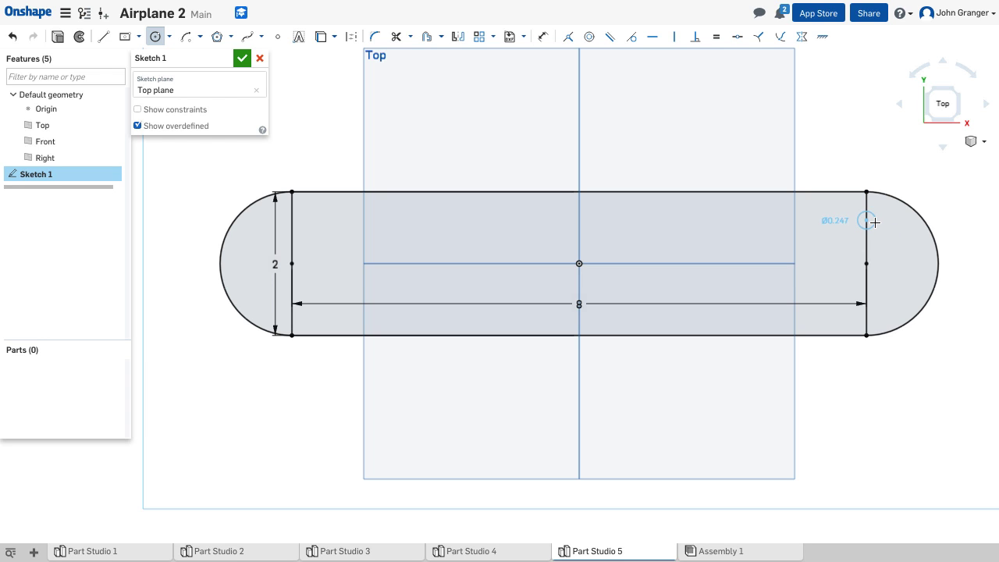
left_click(874, 225)
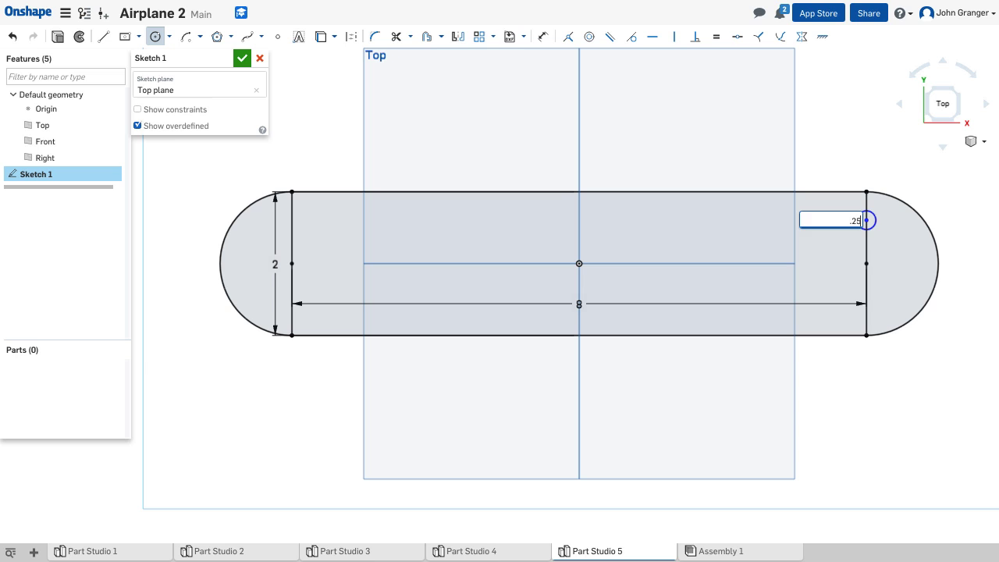
type(".25")
key("Return")
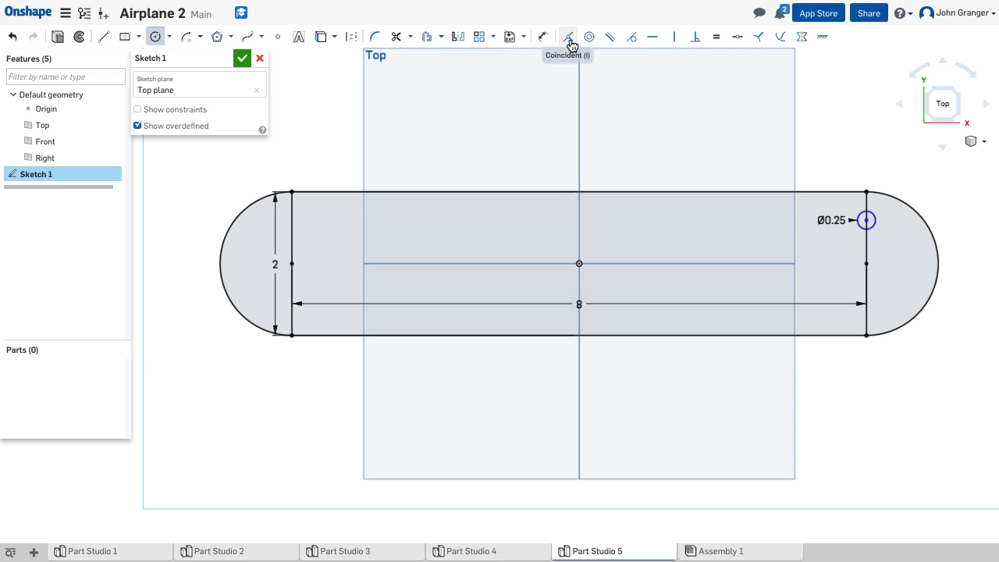
Step: Dimension the hole 0.5 below the slot's top edge
left_click(542, 37)
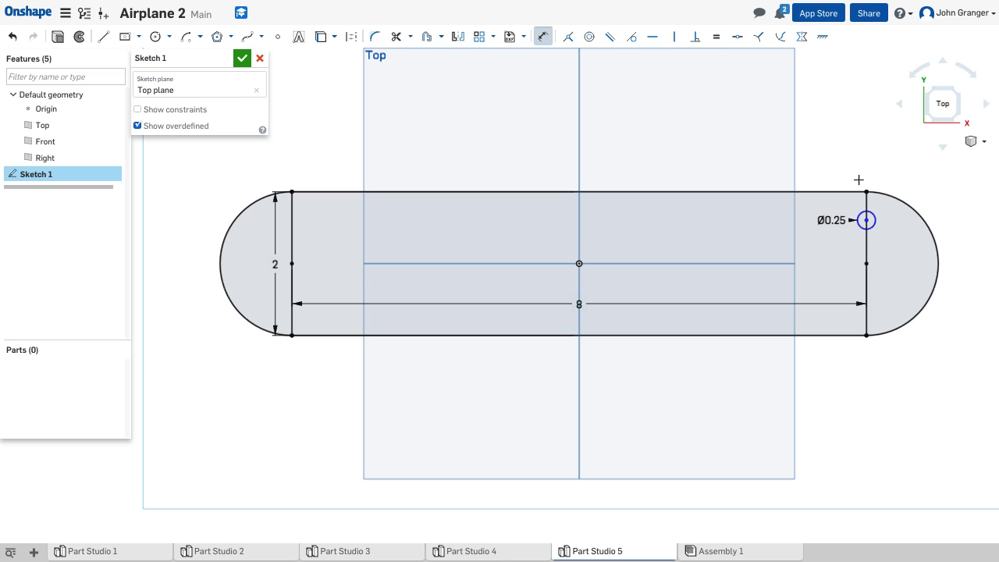
left_click(852, 192)
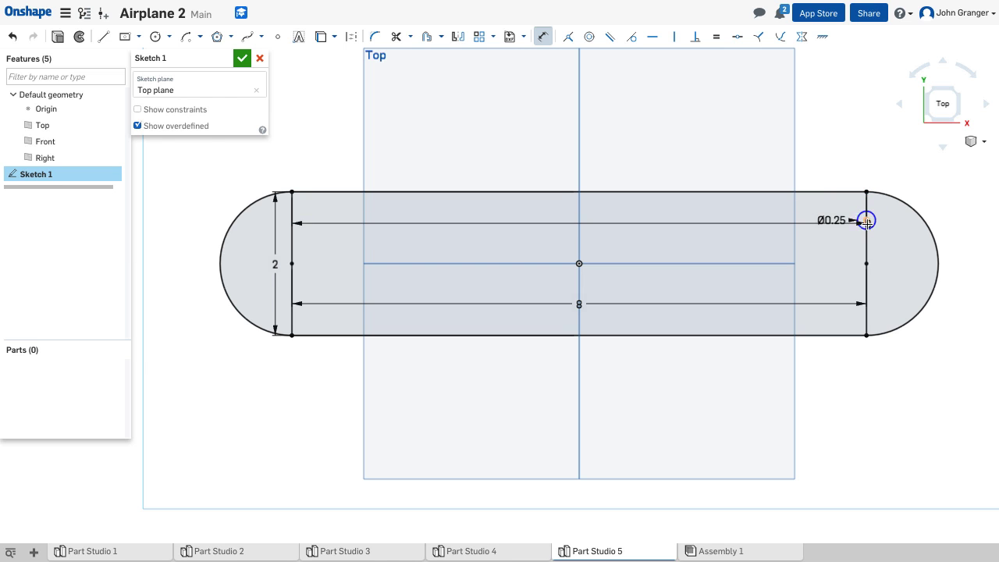
left_click(866, 220)
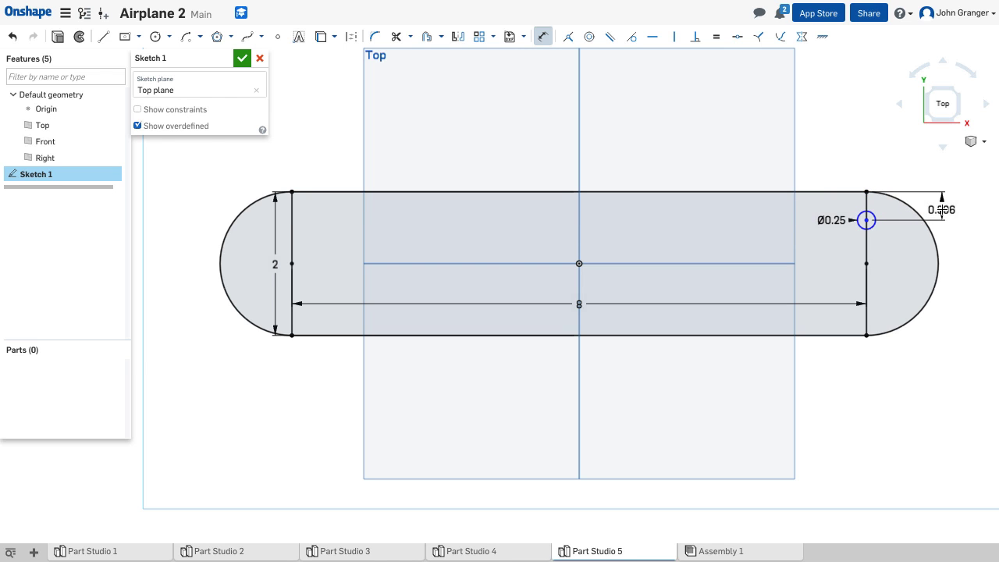
left_click(942, 209)
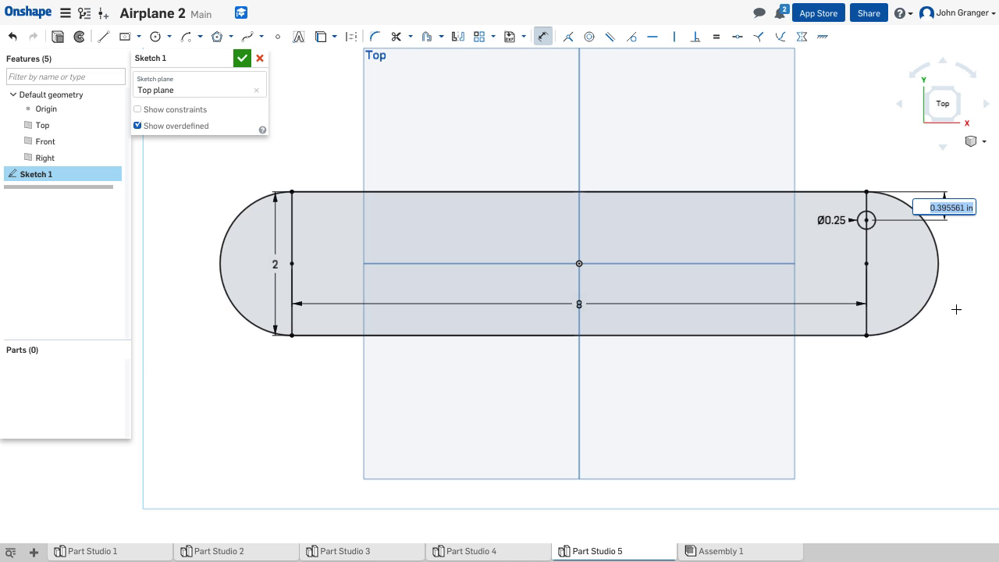
type("0.5")
key("Return")
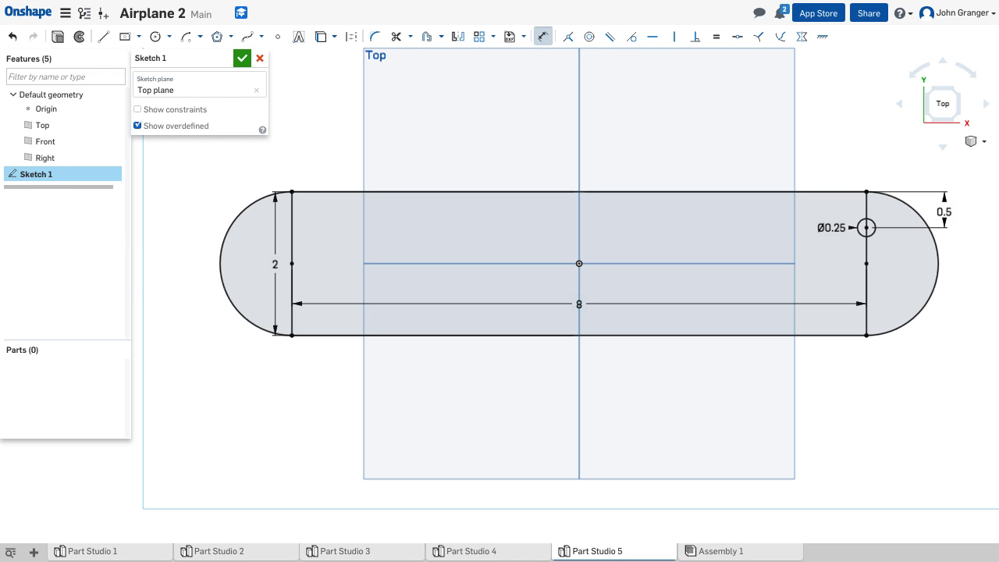
key("Escape")
key("f")
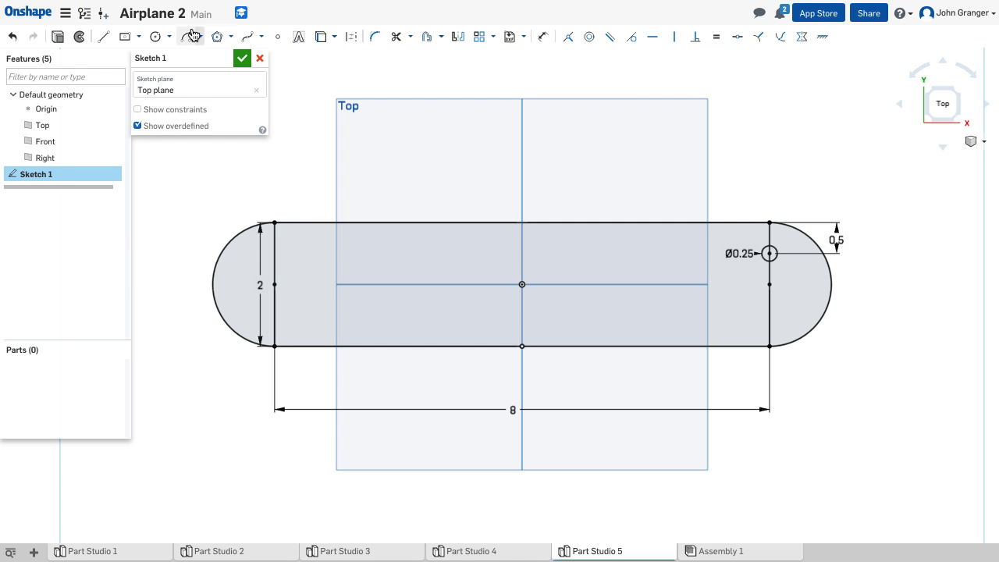
Step: Draw a second circle on the right end line, dimensioned 0.5 above the bottom edge
left_click(156, 37)
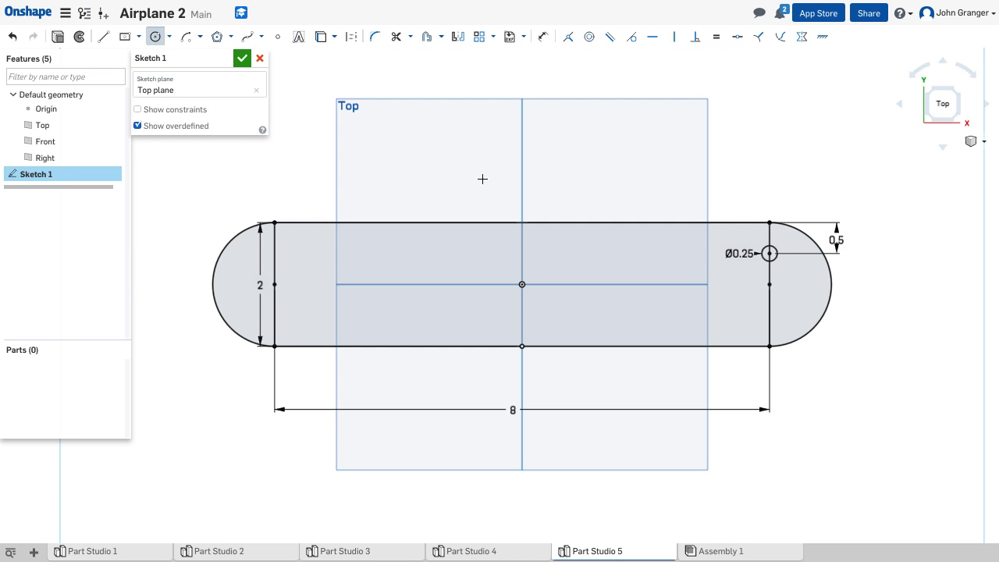
left_click(769, 325)
left_click(779, 326)
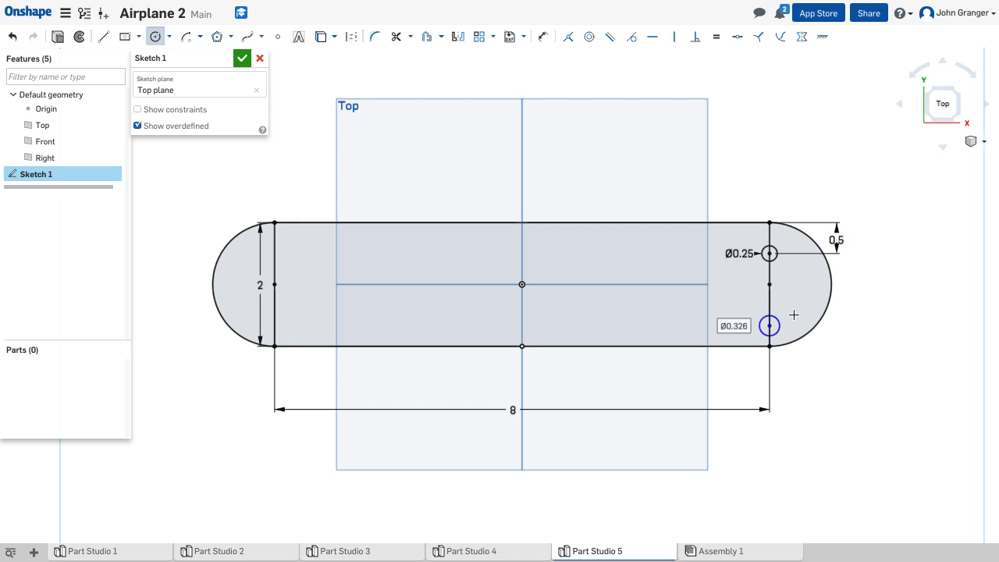
left_click(543, 36)
left_click(769, 324)
left_click(768, 346)
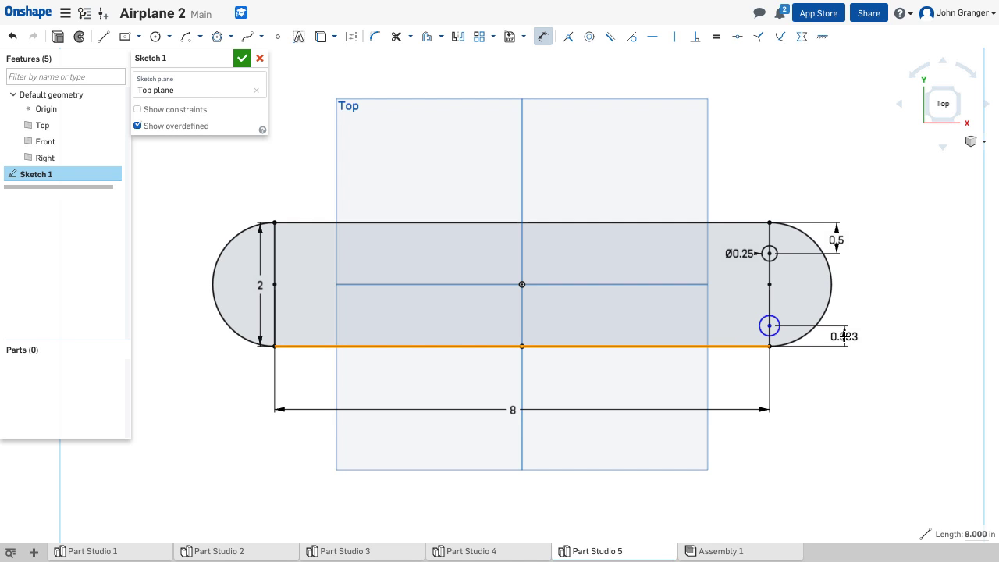
left_click(843, 336)
key("BackSpace")
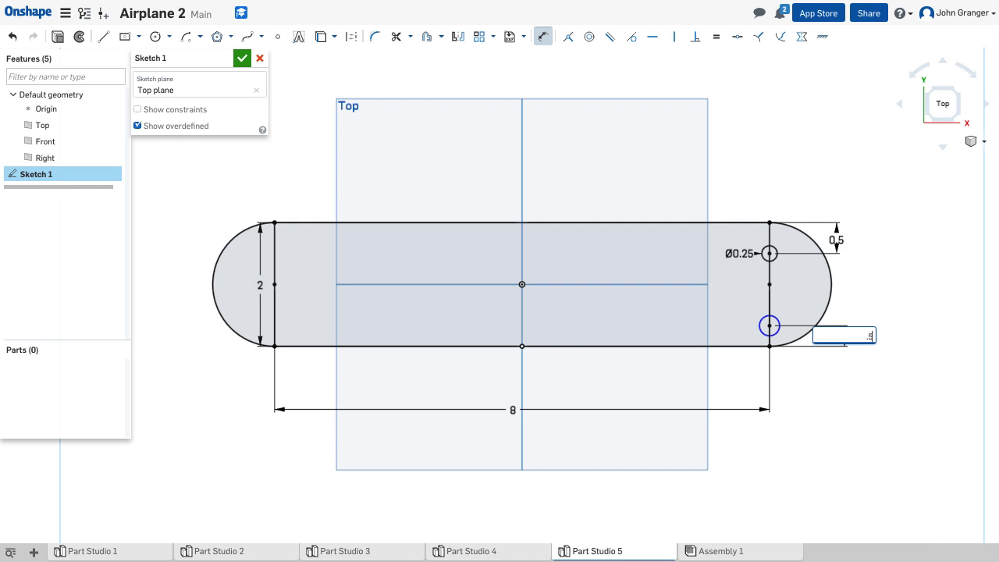
type(".5")
key("Return")
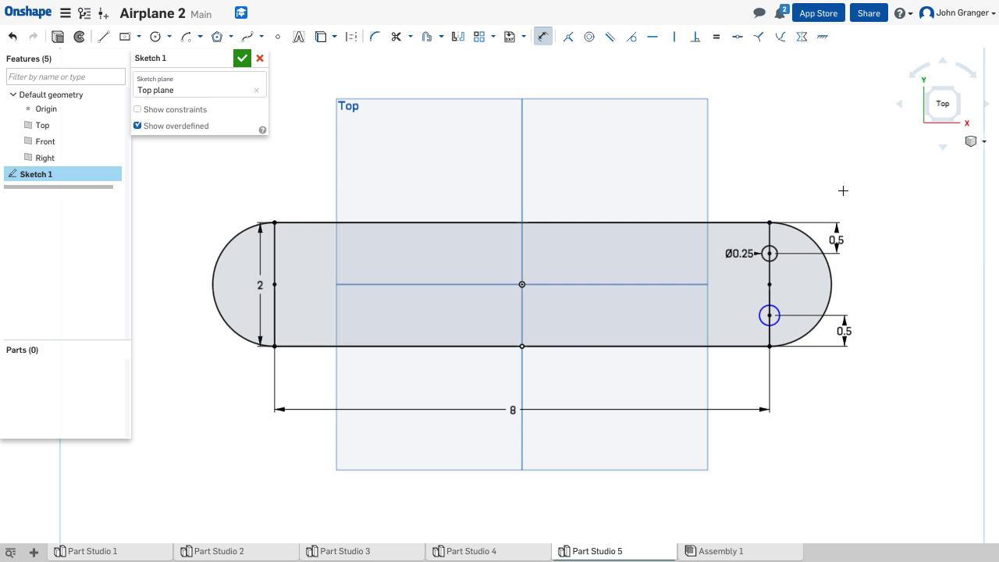
Step: Constrain the lower hole equal to the upper 0.25 hole
left_click(715, 37)
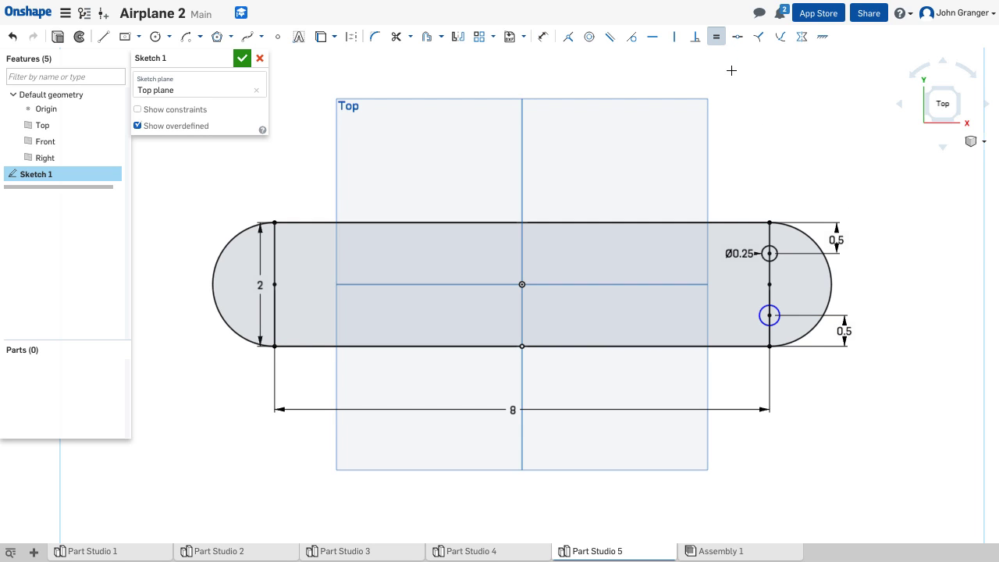
left_click(771, 251)
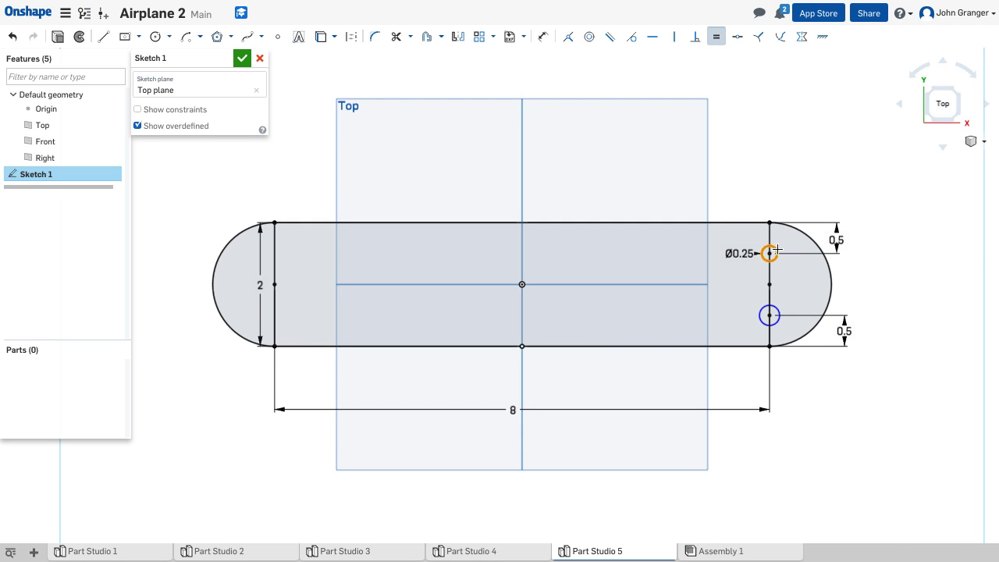
left_click(775, 311)
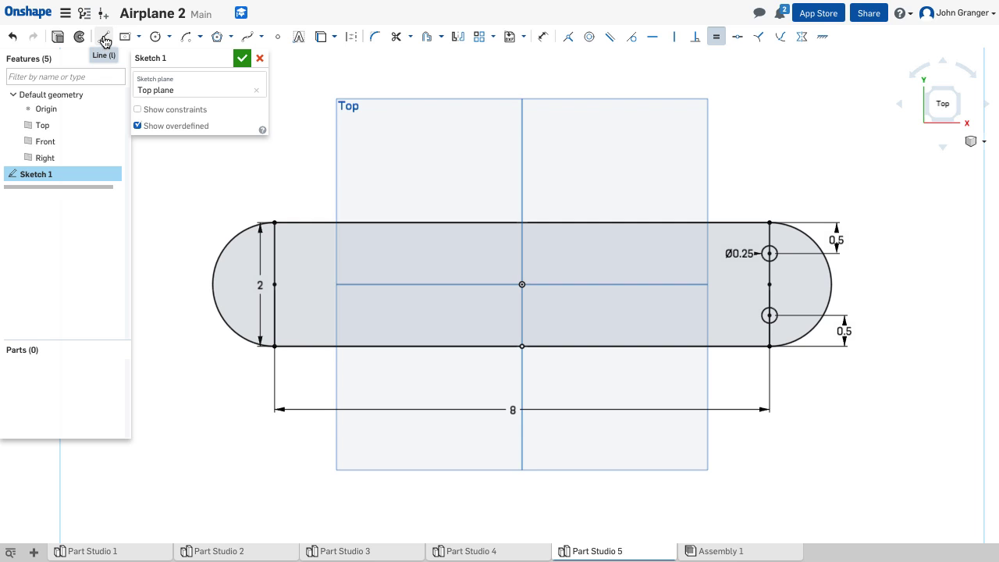
Step: Draw a vertical construction line through the slot's midpoint, extending above and below it
left_click(103, 41)
left_click(350, 37)
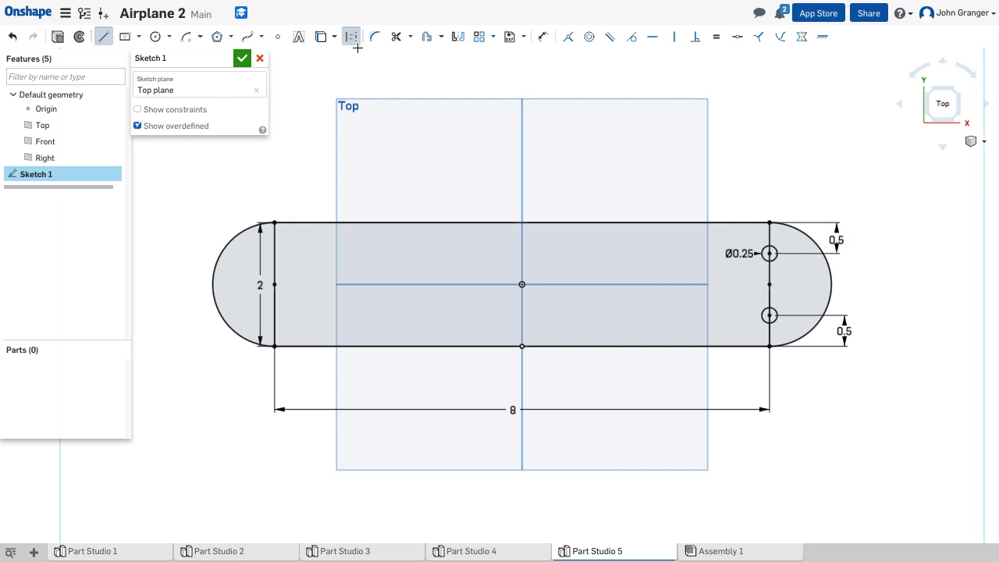
left_click(521, 284)
left_click(521, 190)
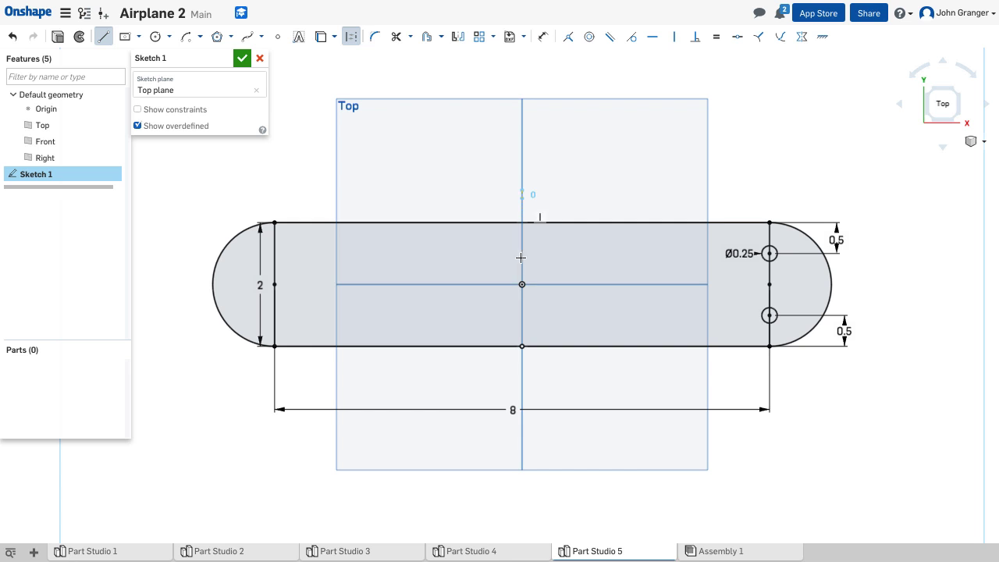
left_click(521, 388)
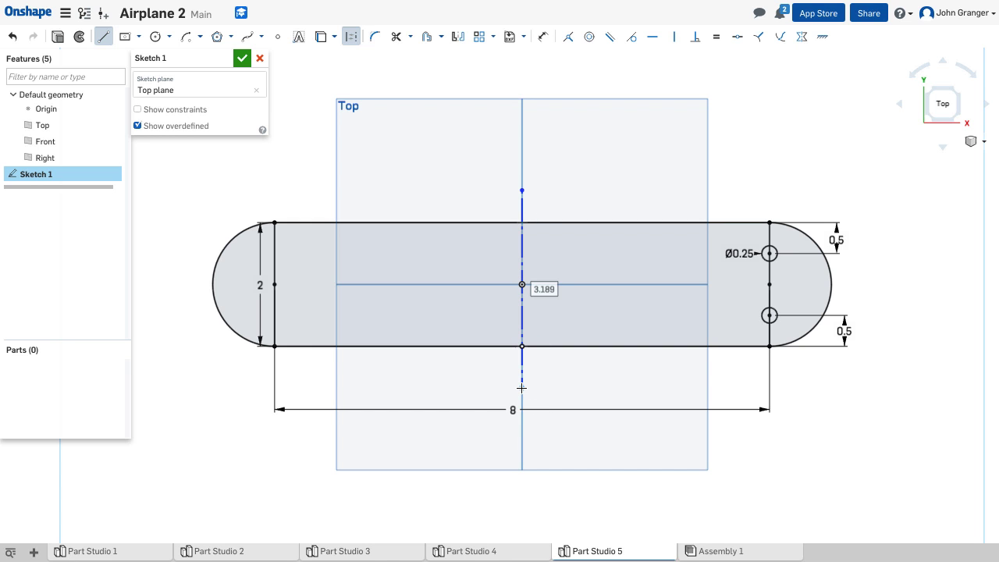
right_click(607, 380)
left_click(653, 205)
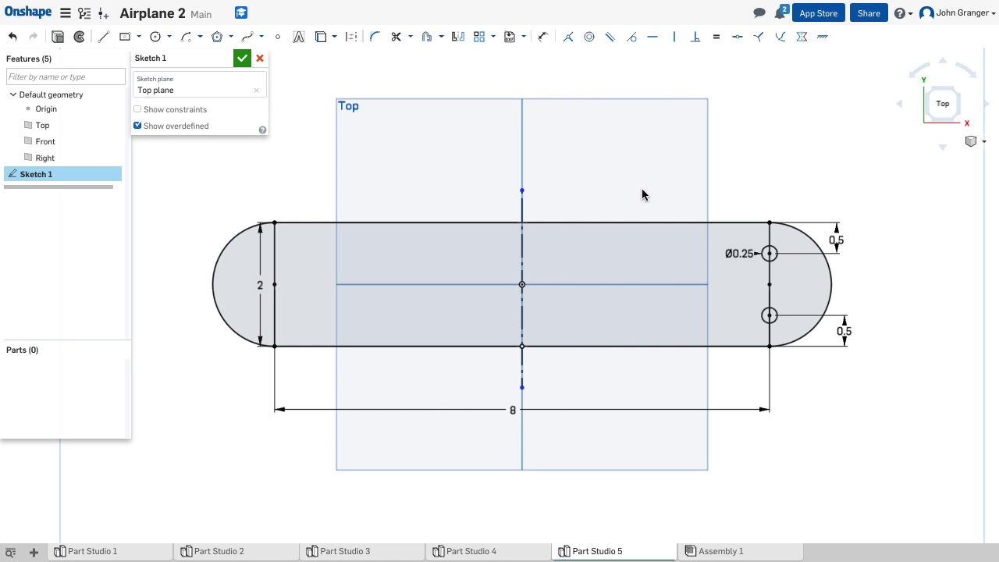
Step: Mirror both right-end holes across the construction centreline to the left end
left_click(458, 37)
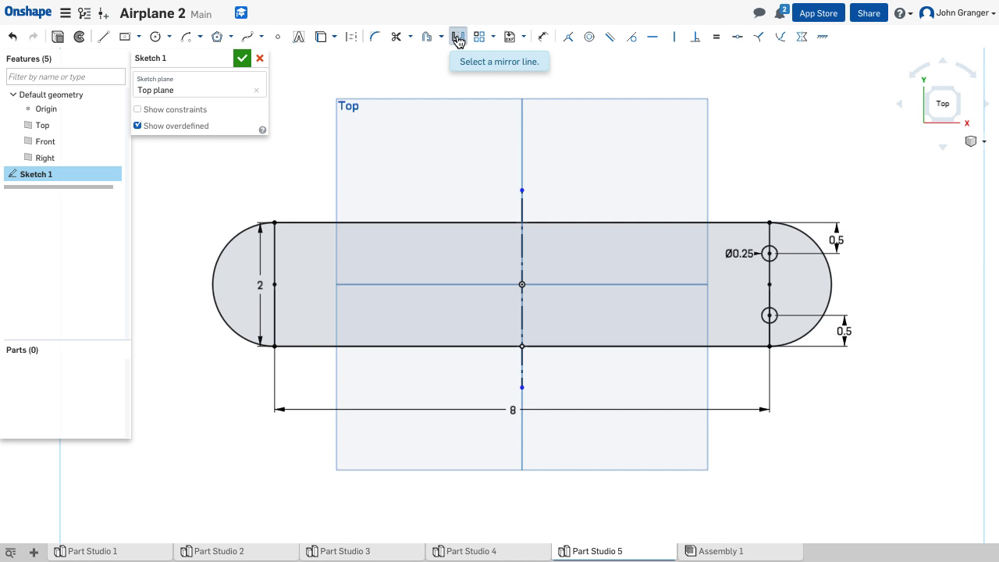
left_click(520, 212)
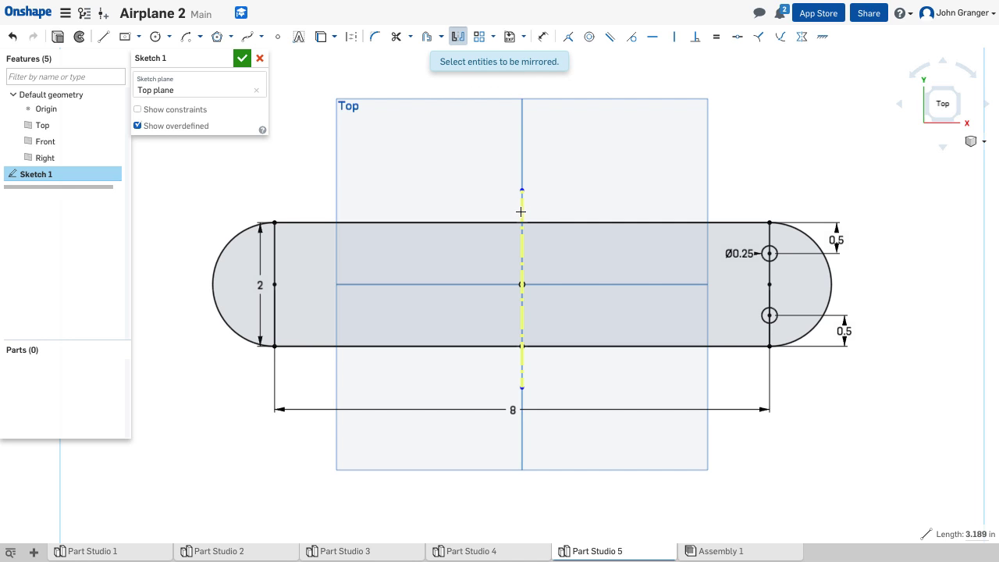
left_click(771, 250)
left_click(770, 314)
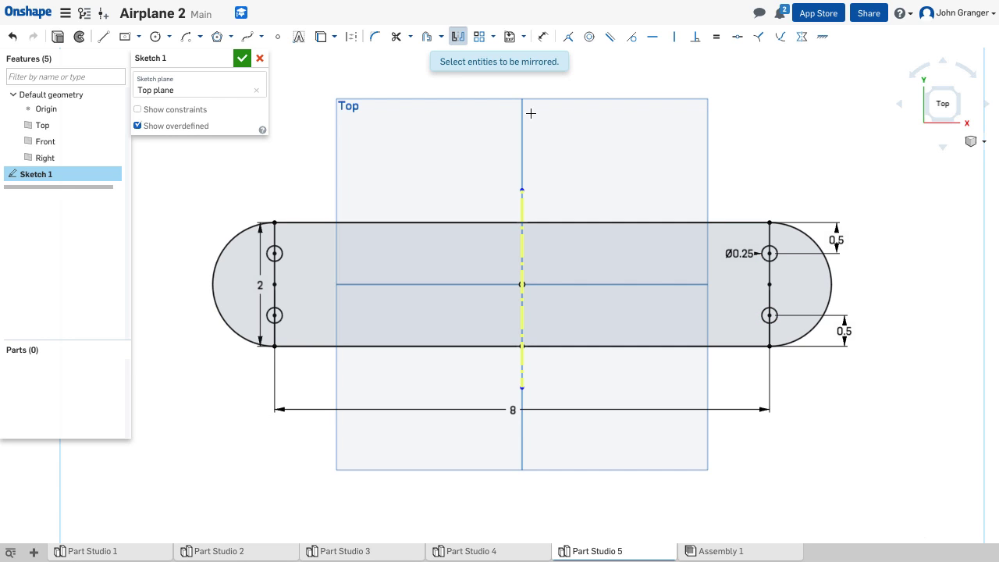
right_click(305, 87)
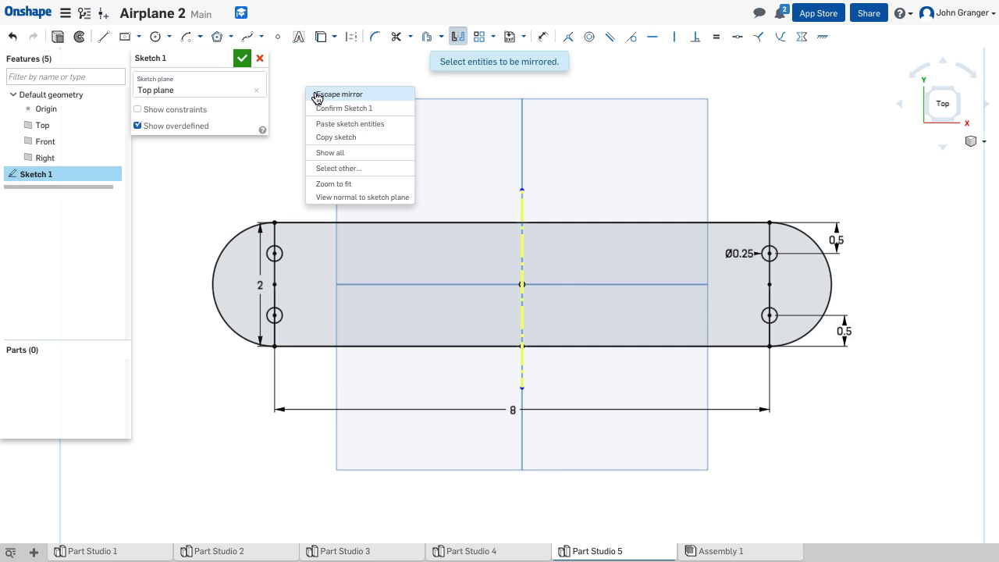
left_click(317, 94)
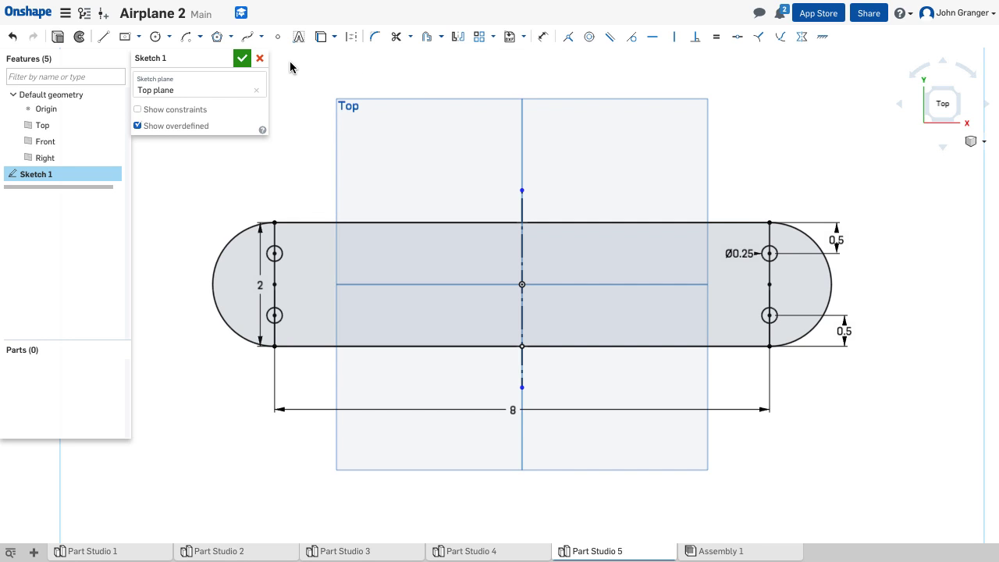
Step: Accept Sketch 1 and switch to the isometric view
left_click(242, 59)
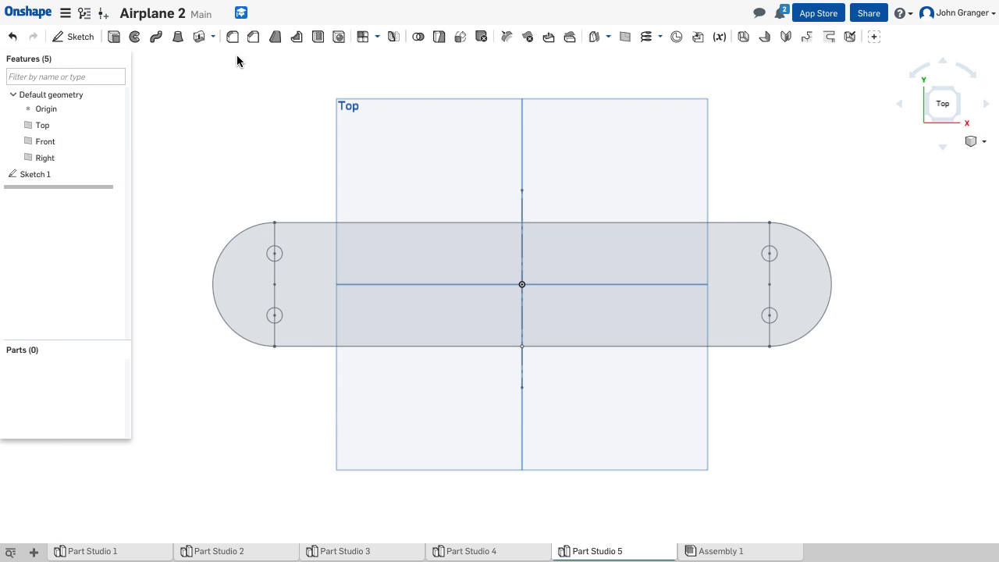
right_click(846, 171)
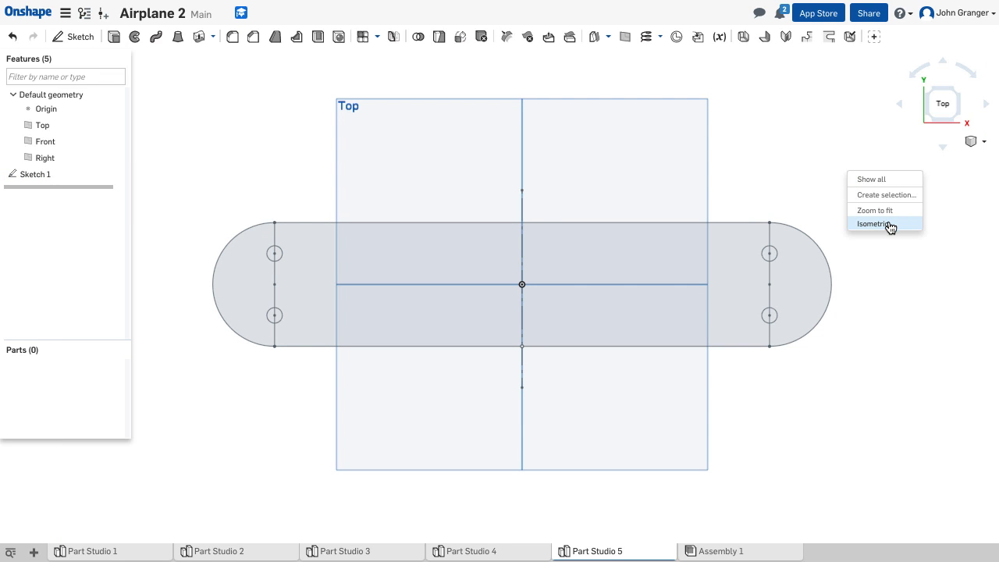
left_click(886, 224)
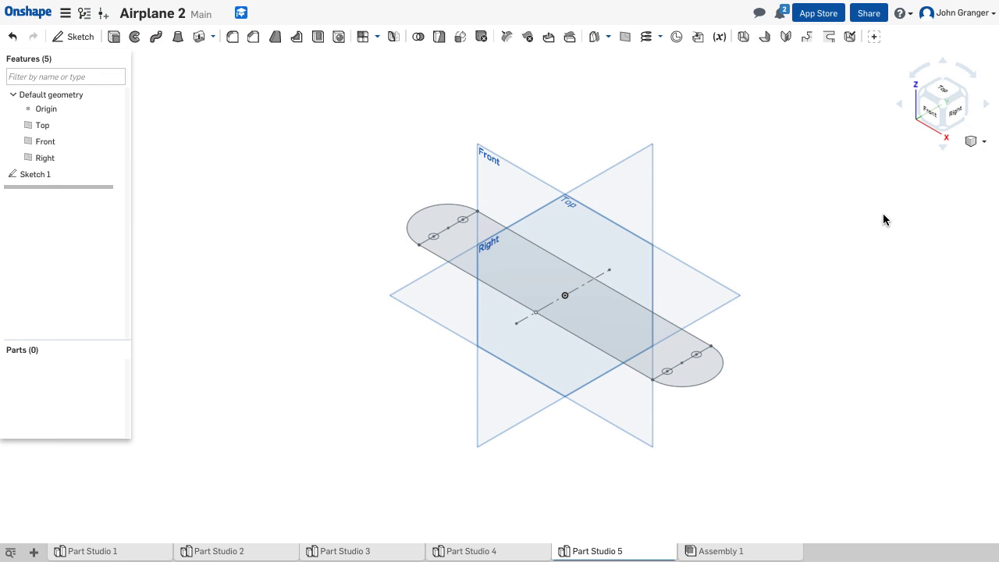
Step: Extrude the three slot regions (both rounded ends and centre) to a depth of 0.25 in
left_click(114, 39)
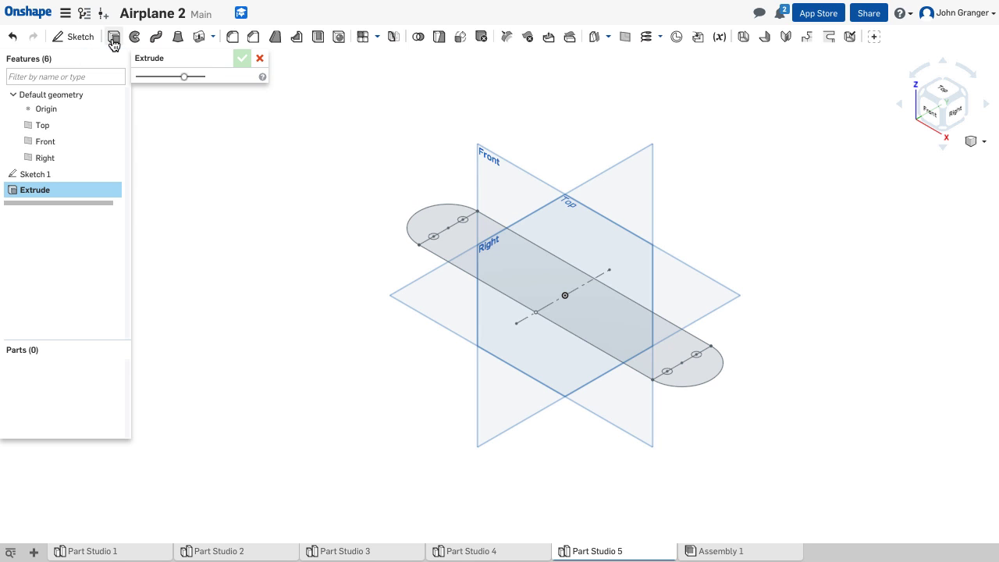
left_click(428, 218)
left_click(463, 245)
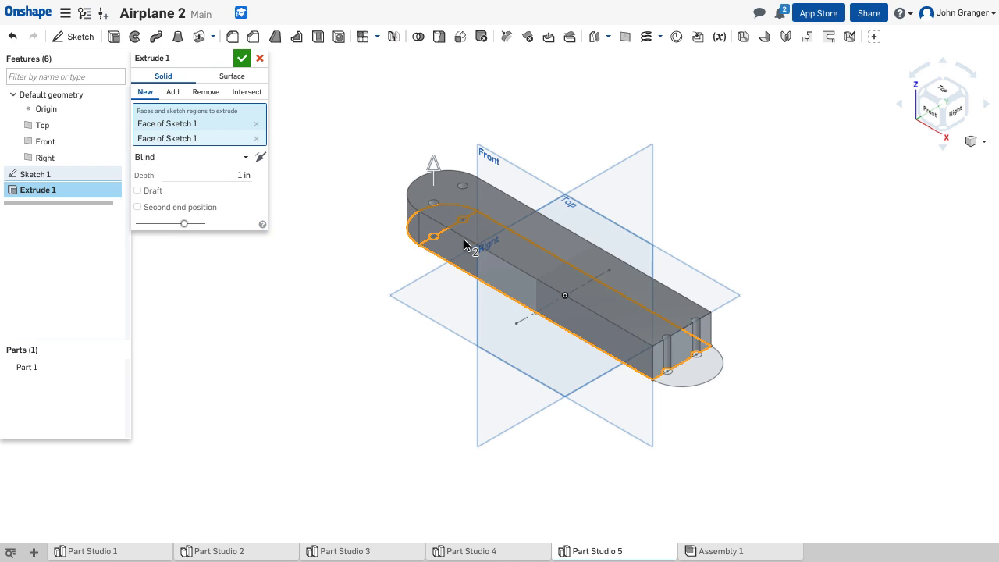
left_click(669, 375)
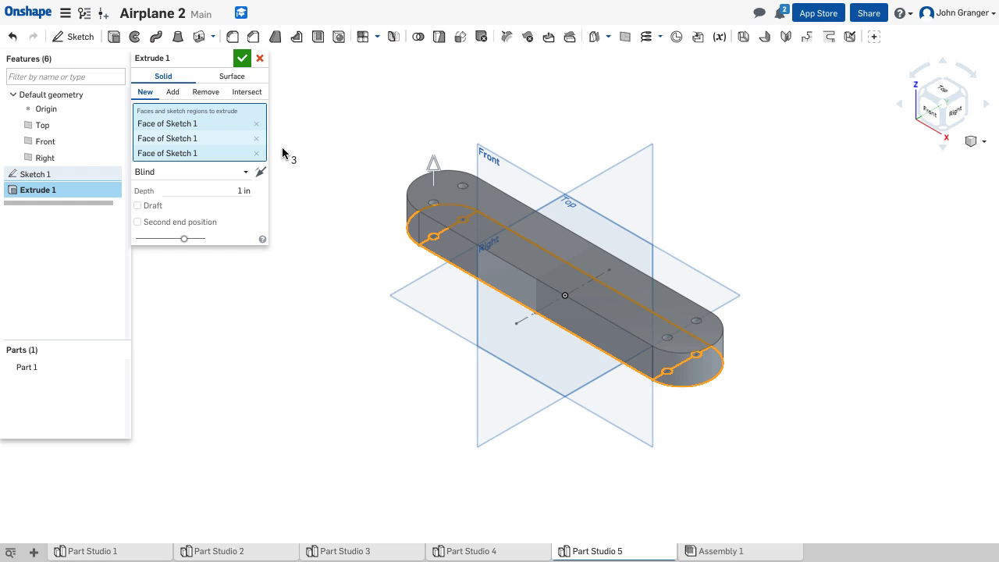
left_click(230, 190)
left_click_drag(230, 189, 251, 191)
key("BackSpace")
type(".25")
key("Return")
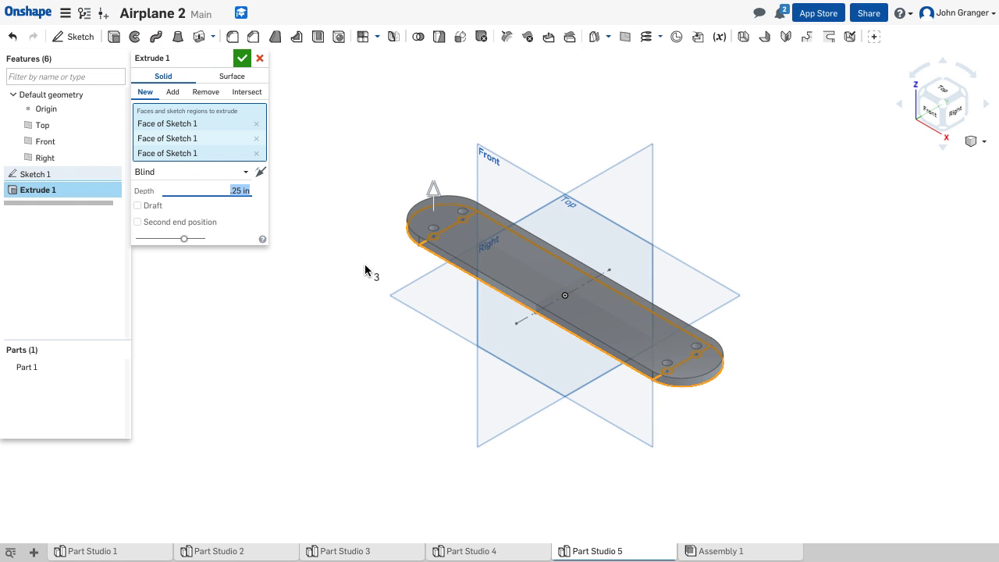
right_click_drag(400, 311, 416, 327)
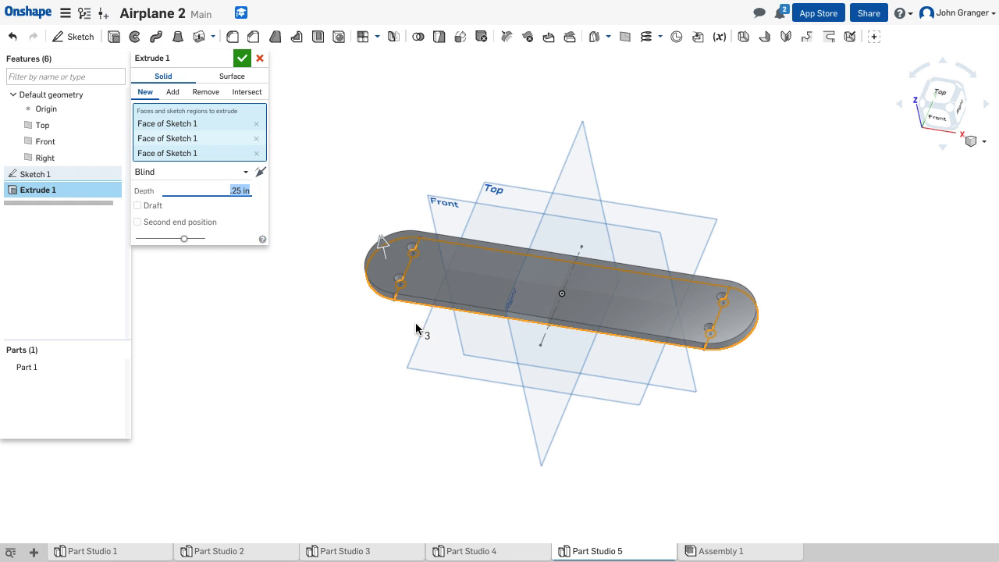
left_click(242, 57)
Step: Hide the default planes and show the plate in isometric view, zoomed out
key("p")
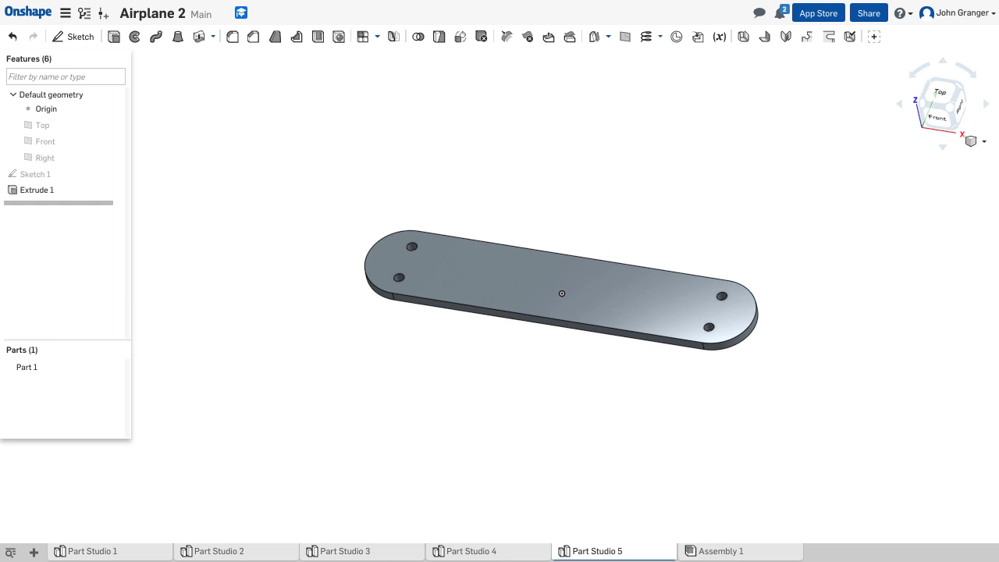
right_click_drag(806, 247, 796, 223)
left_click(820, 277)
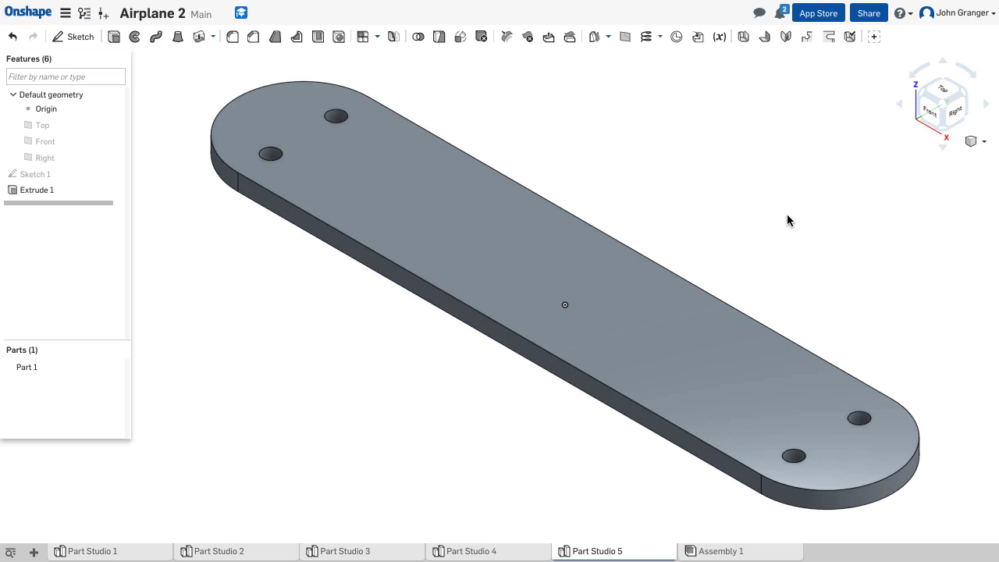
scroll(776, 222, "down", 2)
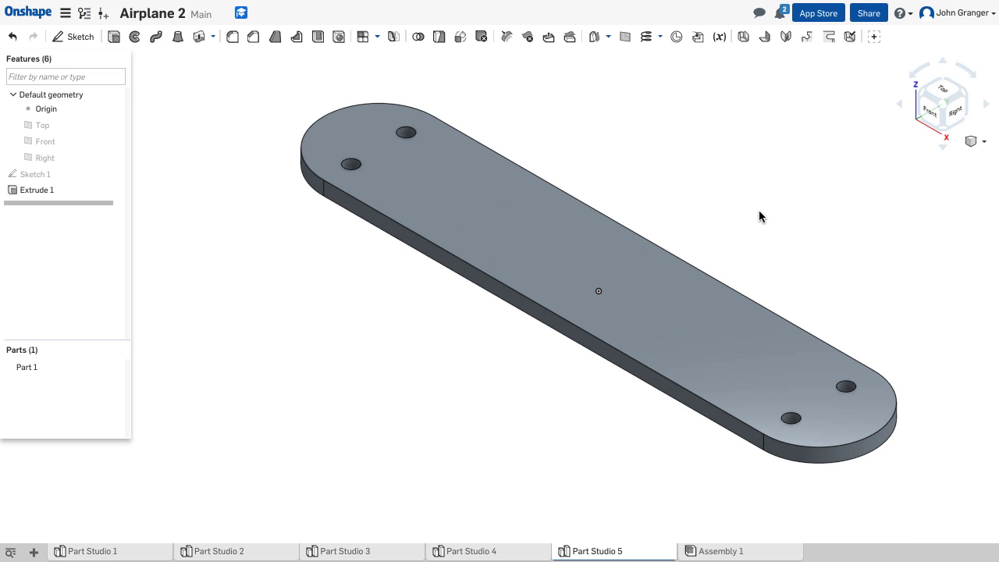